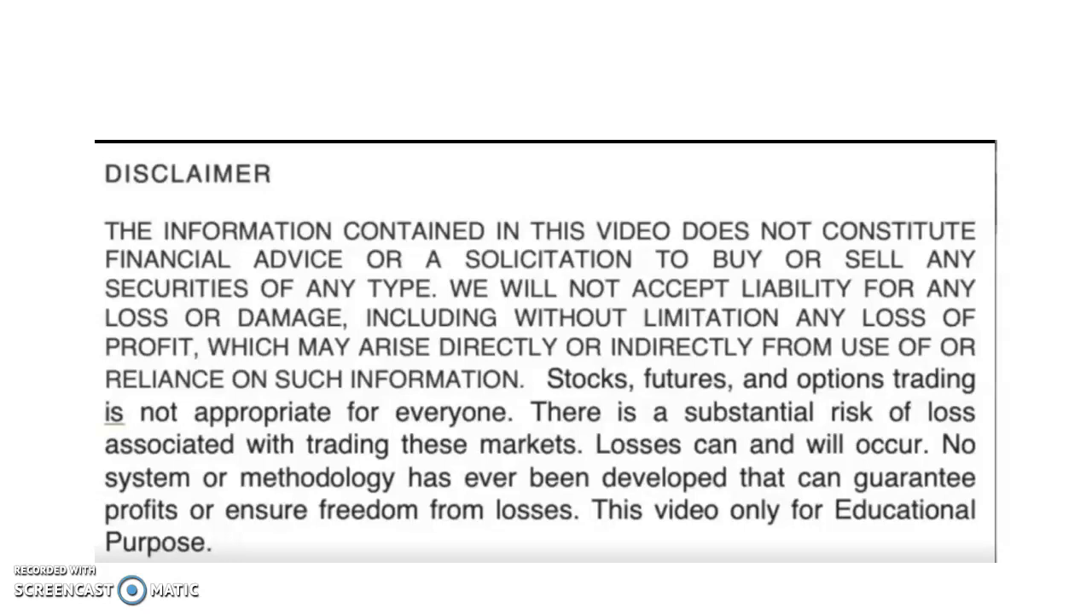
Look at the June 2020 calendar and close it again
{"action": "key", "text": "super+alt+d"}
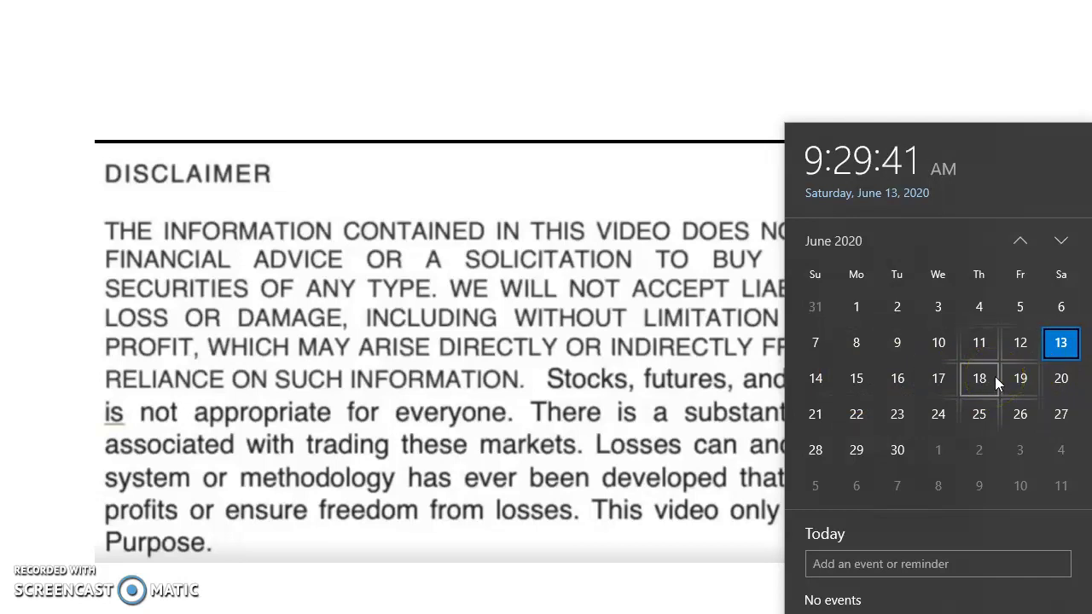
{"action": "left_click", "coordinate": [880, 379]}
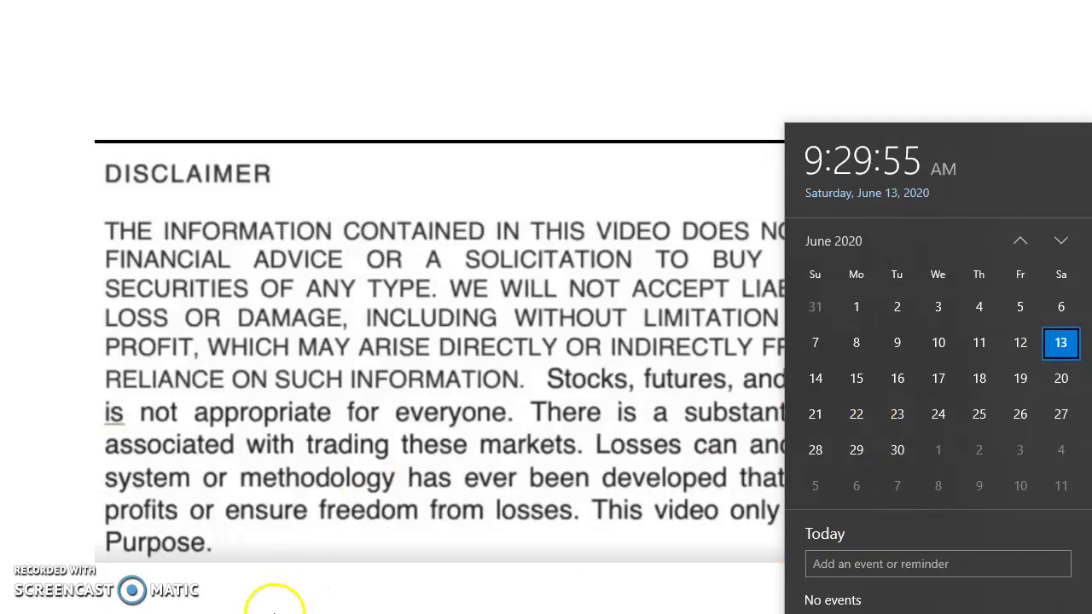
{"action": "left_click", "coordinate": [384, 585]}
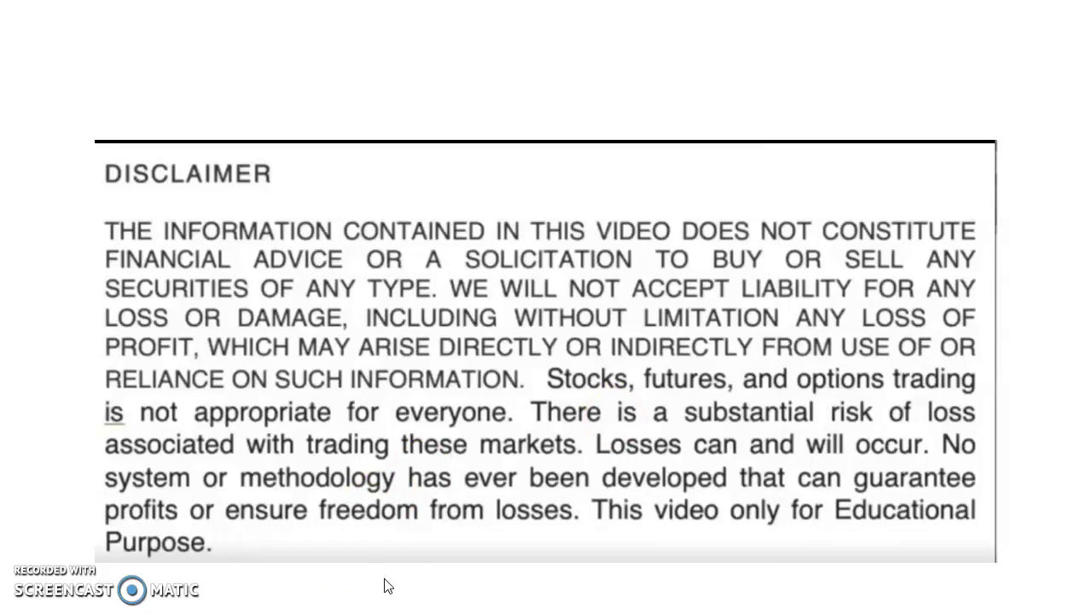
Switch to the TradeTiger weekly candlestick chart and bring the recent decline and recovery into view
{"action": "left_click", "coordinate": [607, 602]}
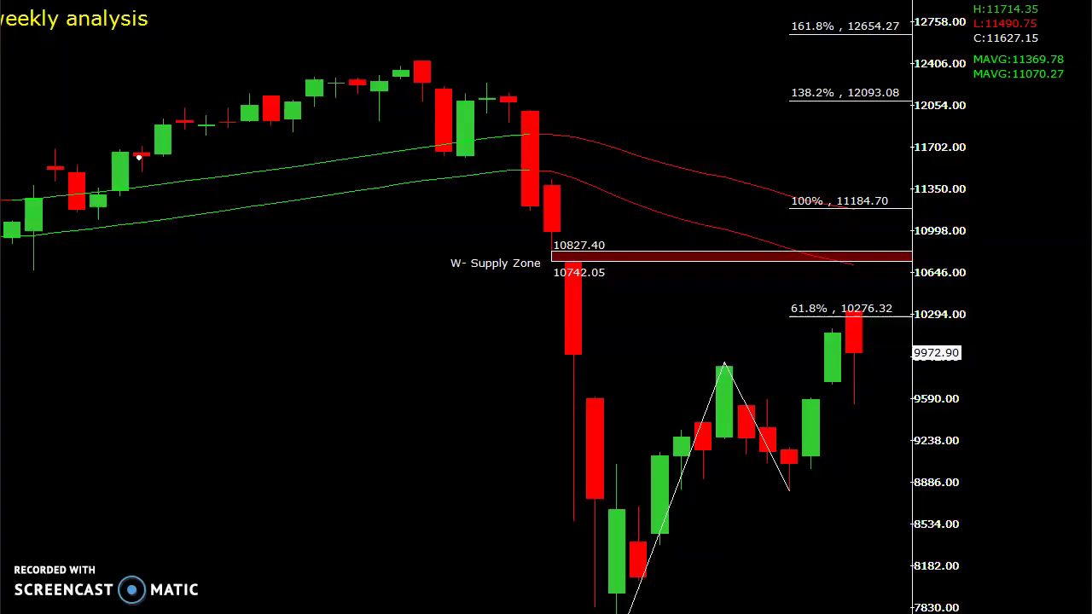
{"action": "left_click", "coordinate": [429, 425]}
{"action": "scroll", "coordinate": [429, 424], "scroll_direction": "down", "scroll_amount": 3}
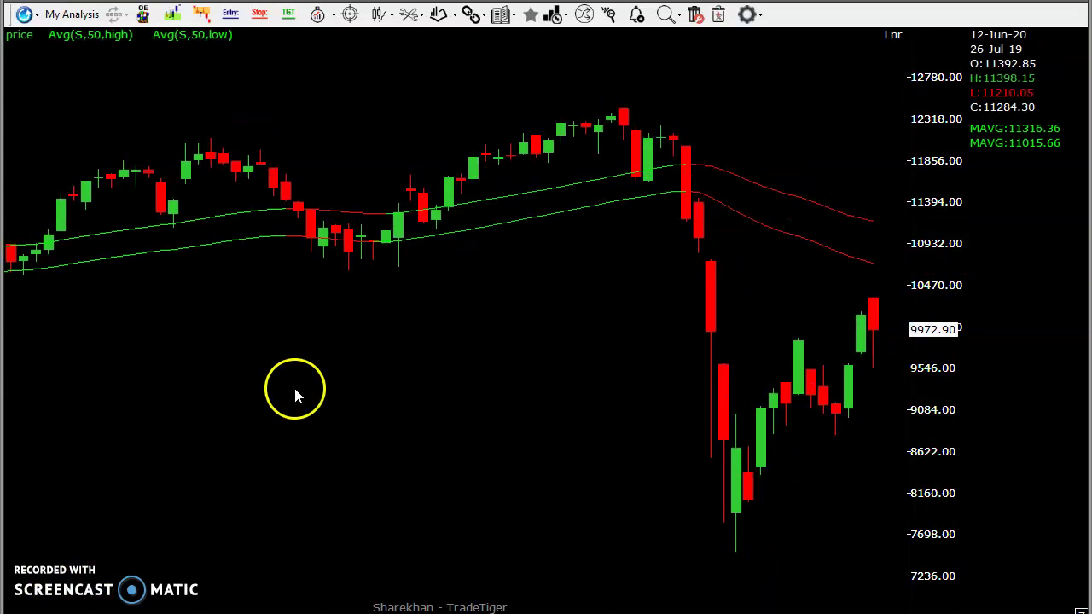
{"action": "left_click", "coordinate": [294, 392]}
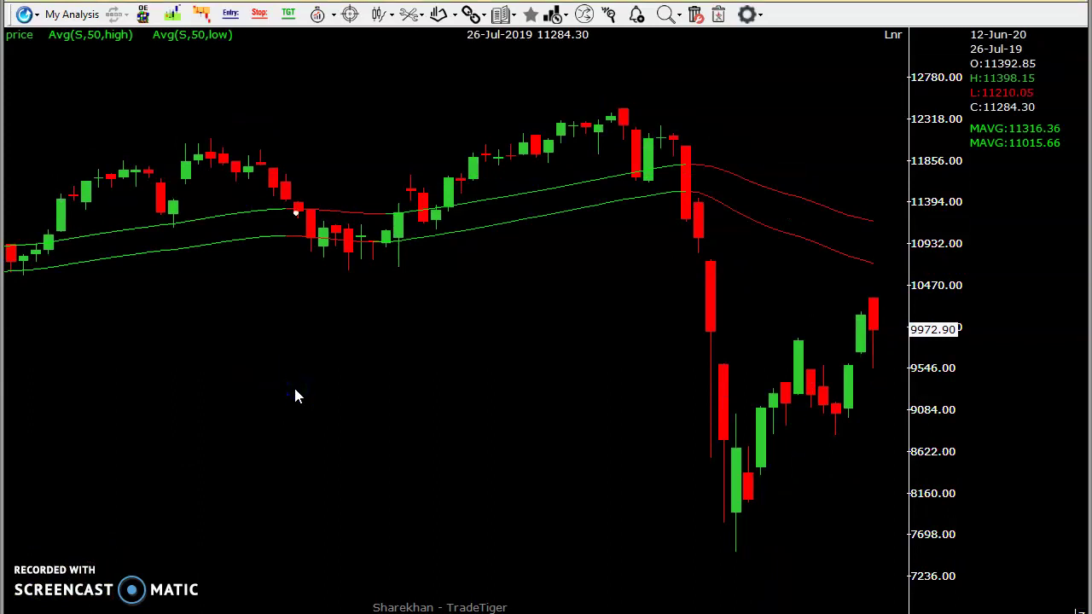
{"action": "scroll", "coordinate": [294, 395], "scroll_direction": "up", "scroll_amount": 5}
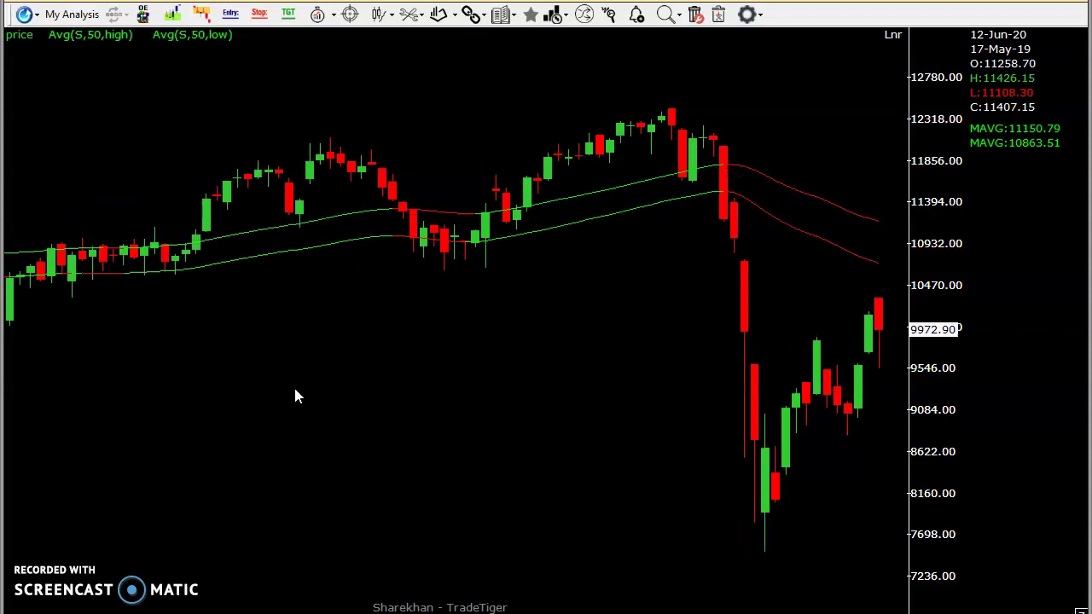
{"action": "scroll", "coordinate": [295, 396], "scroll_direction": "down", "scroll_amount": 2}
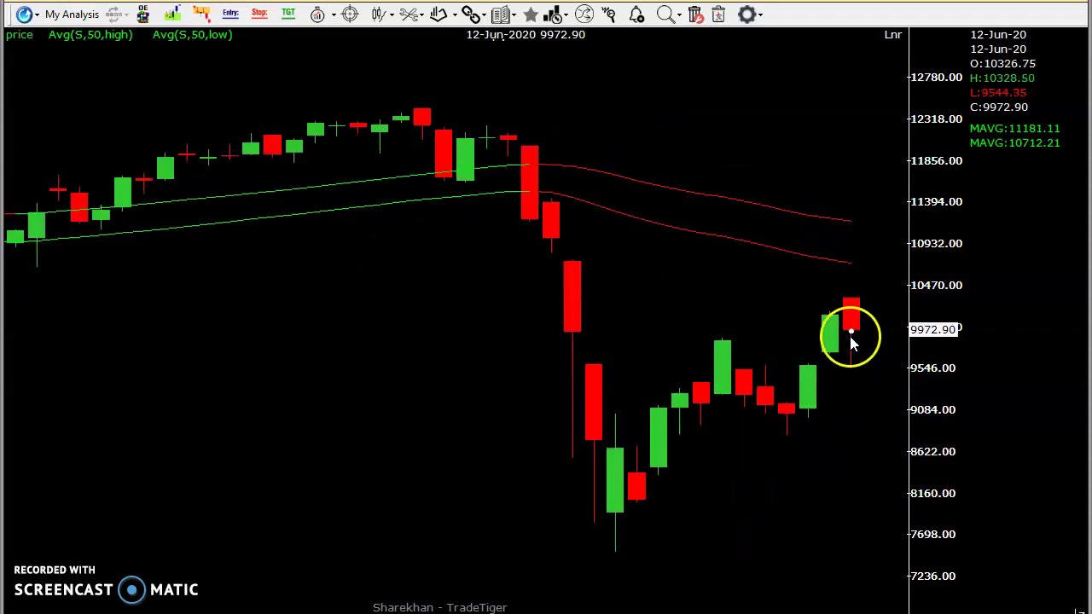
Examine the last two weekly candles, 5 June and 12 June 2020, and the price gap beneath the 5 June candle
{"action": "mouse_move", "coordinate": [835, 360]}
{"action": "left_mouse_down"}
{"action": "mouse_move", "coordinate": [854, 292]}
{"action": "mouse_move", "coordinate": [849, 350]}
{"action": "mouse_move", "coordinate": [828, 318]}
{"action": "left_mouse_up"}
{"action": "left_click", "coordinate": [828, 311]}
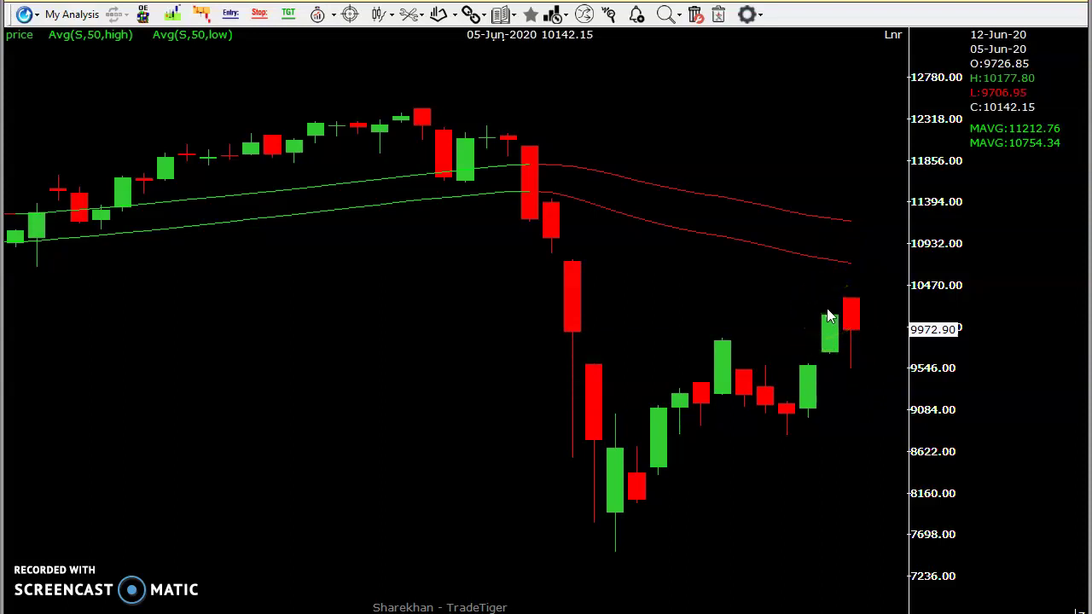
{"action": "left_click", "coordinate": [851, 301]}
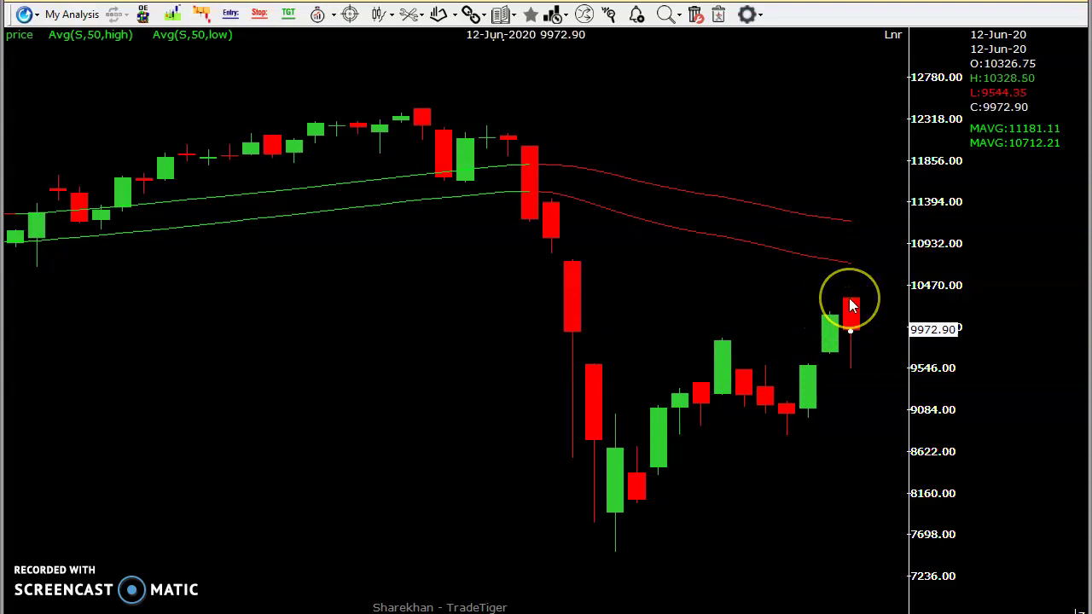
{"action": "left_click", "coordinate": [834, 359]}
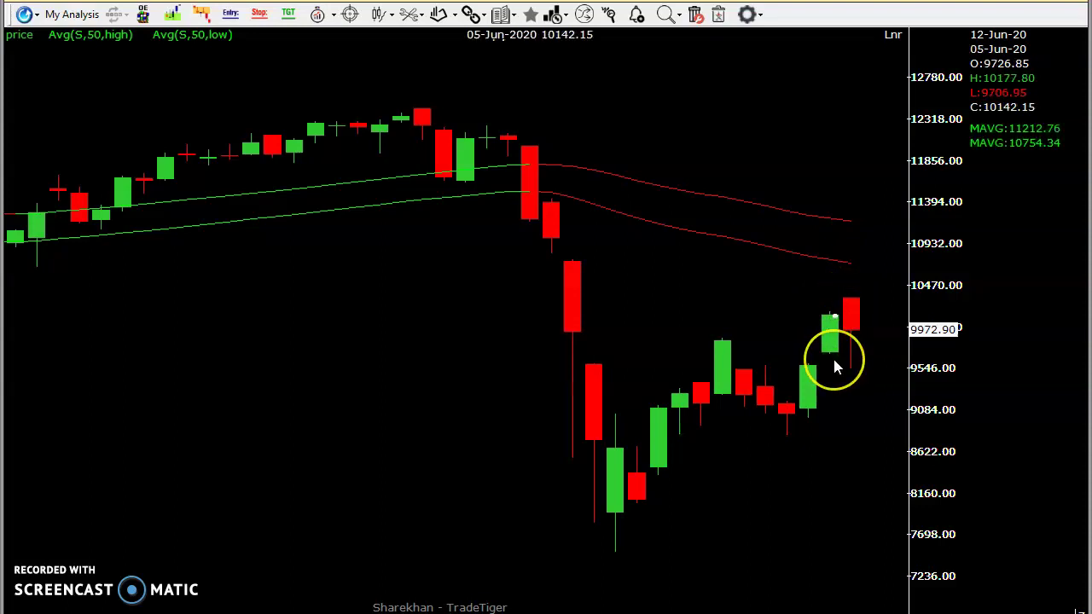
{"action": "left_click", "coordinate": [845, 336]}
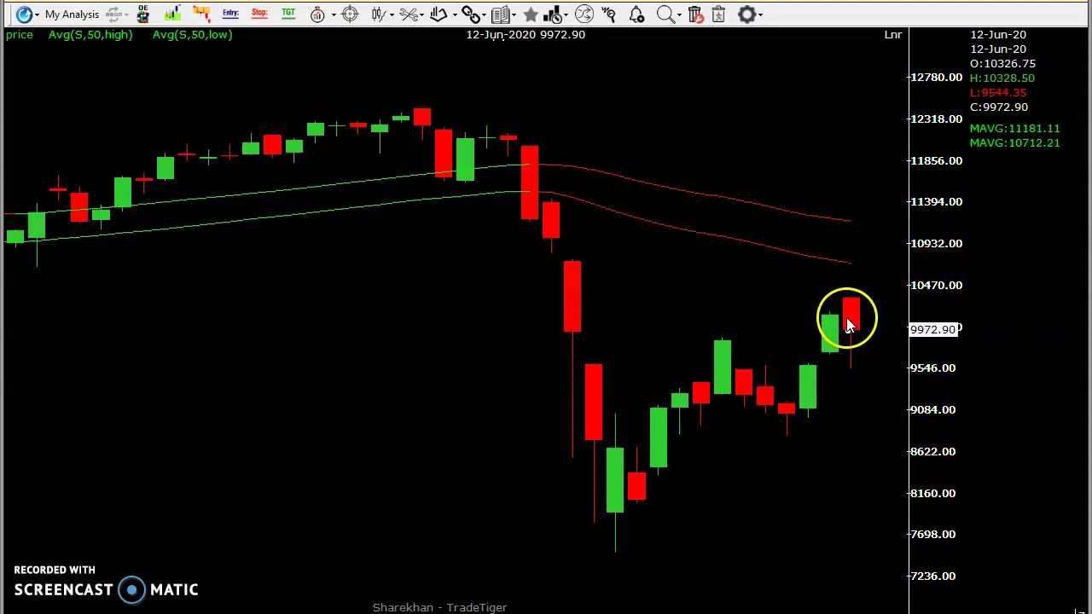
{"action": "left_click", "coordinate": [831, 368]}
{"action": "left_click", "coordinate": [824, 365]}
{"action": "left_click", "coordinate": [824, 354]}
Draw a weekly demand zone from 9706.95 to 9598.85 at the gap beneath the 5 June 2020 candle
{"action": "left_click", "coordinate": [492, 220]}
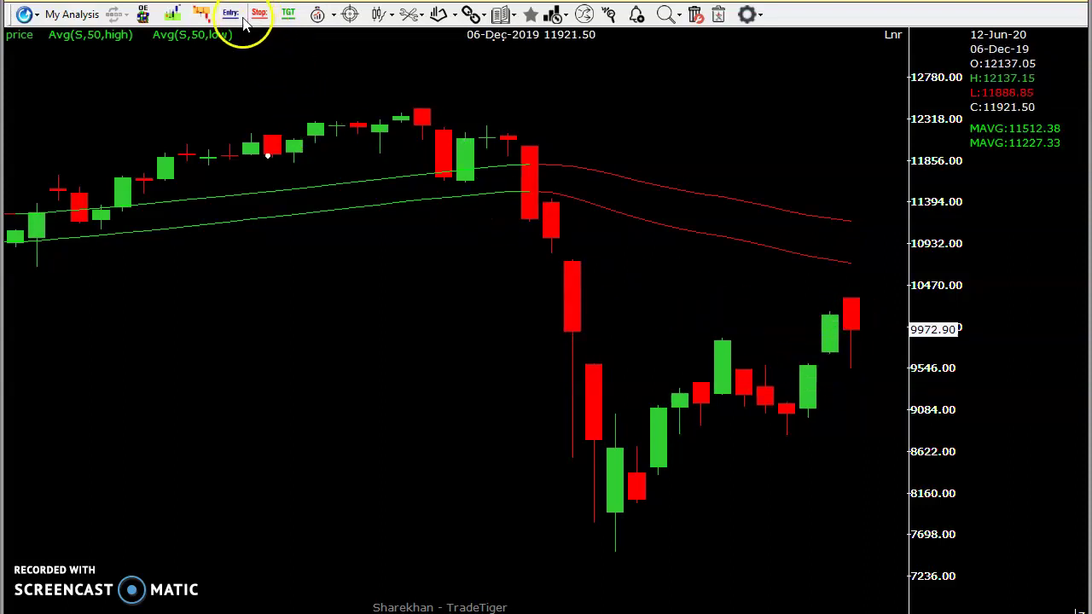
{"action": "left_click", "coordinate": [176, 13]}
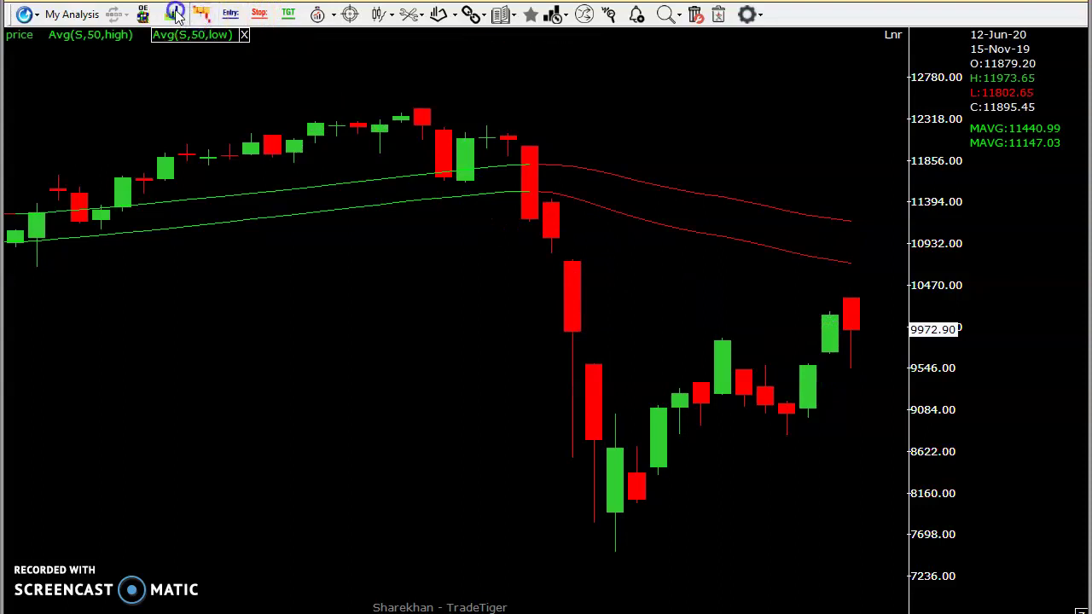
{"action": "mouse_move", "coordinate": [809, 365]}
{"action": "left_mouse_down"}
{"action": "mouse_move", "coordinate": [829, 354]}
{"action": "mouse_move", "coordinate": [821, 378]}
{"action": "left_mouse_up"}
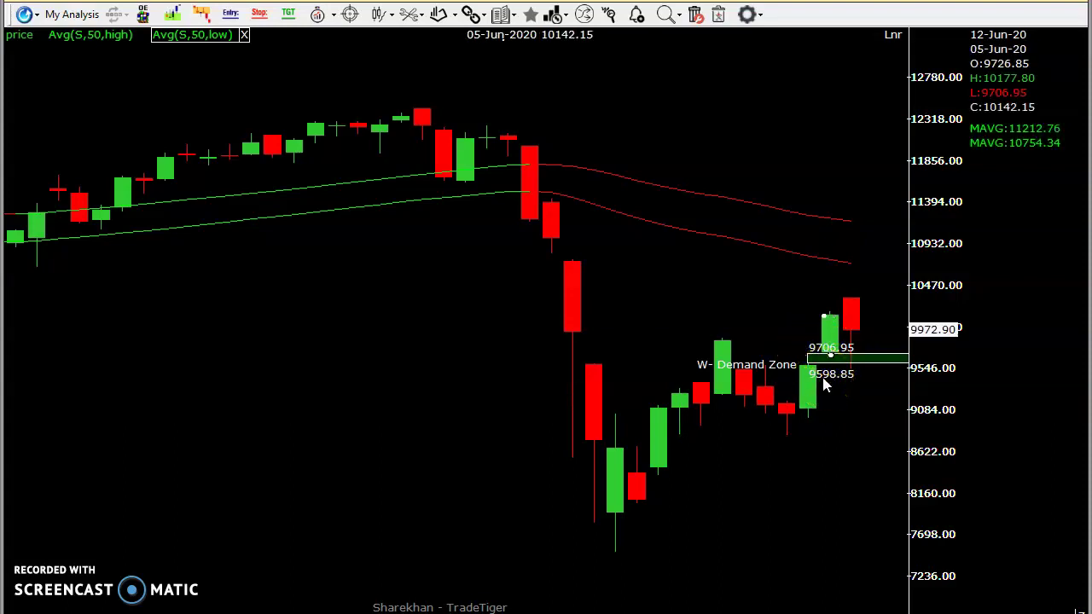
{"action": "left_click", "coordinate": [653, 292]}
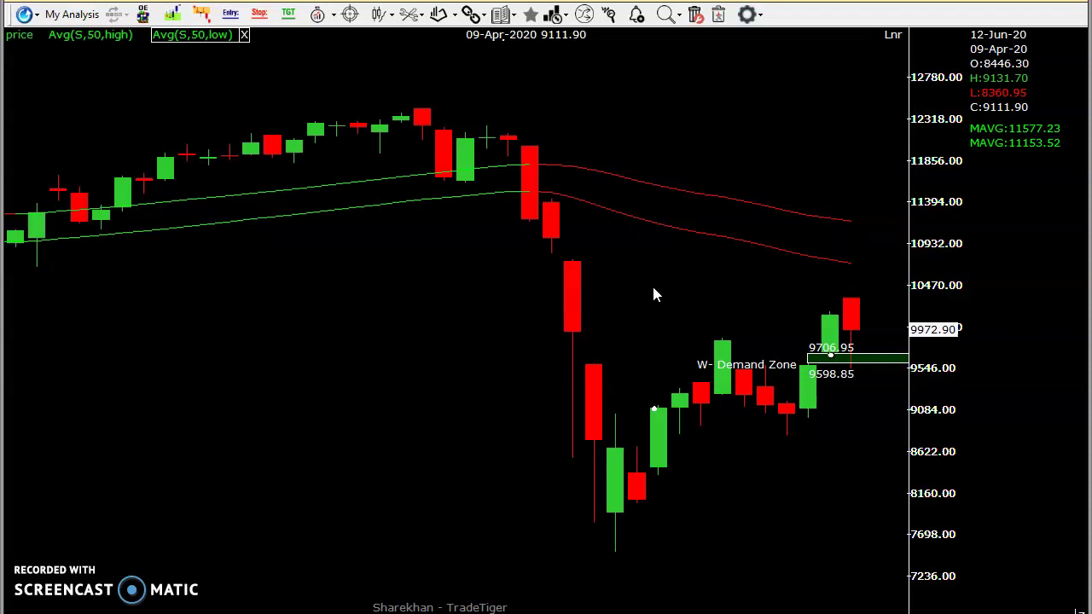
{"action": "left_click_drag", "start_coordinate": [946, 443], "coordinate": [842, 370]}
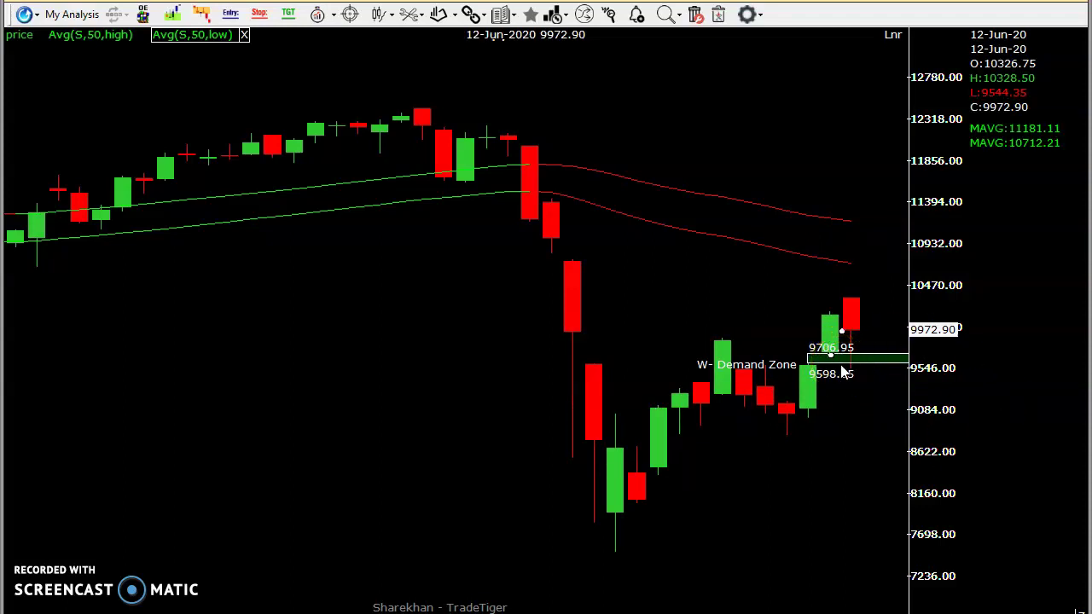
{"action": "left_click", "coordinate": [858, 369]}
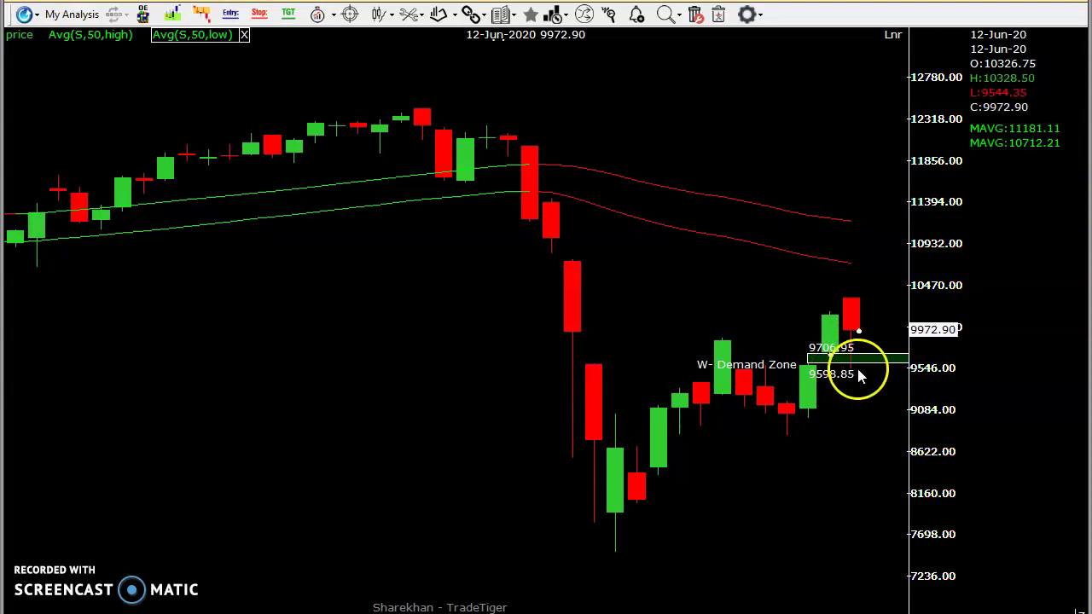
{"action": "left_click", "coordinate": [852, 307]}
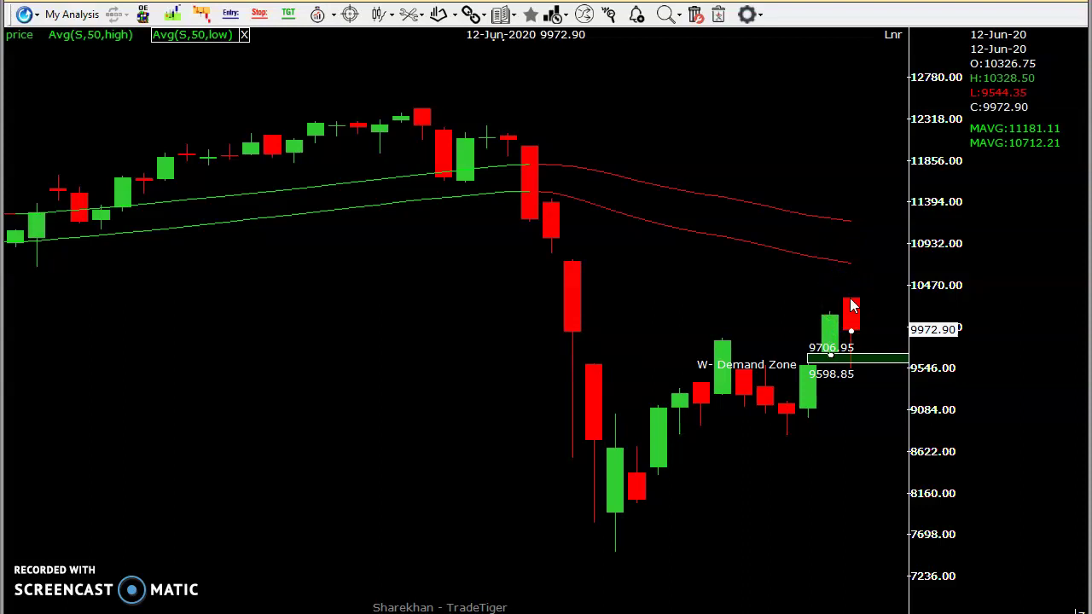
Draw a horizontal line at about 10288.19, near the top of the 12 June 2020 candle
{"action": "left_click", "coordinate": [351, 103]}
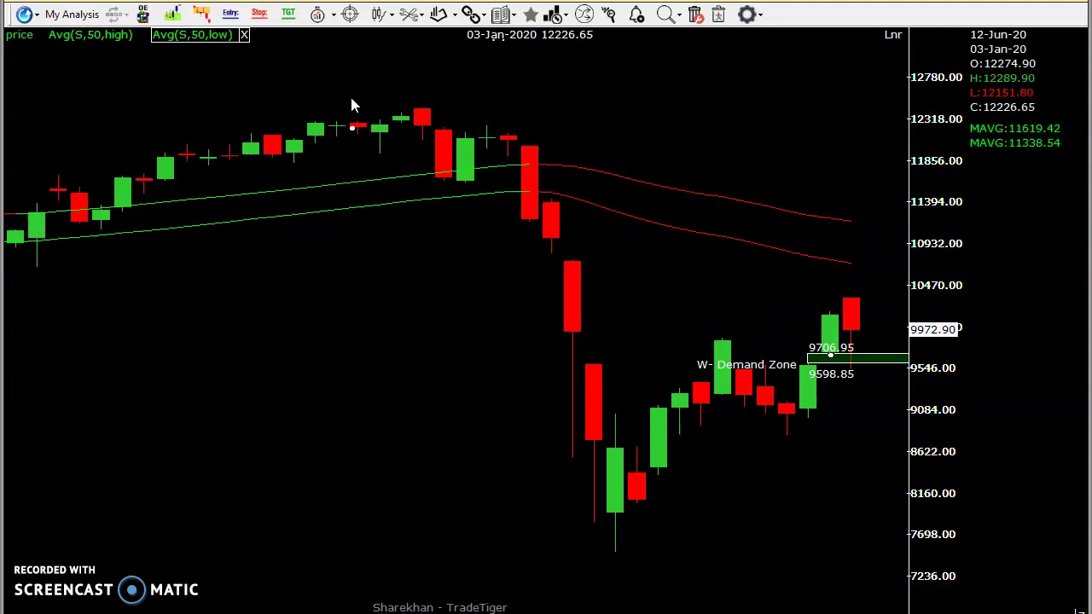
{"action": "left_click", "coordinate": [386, 19]}
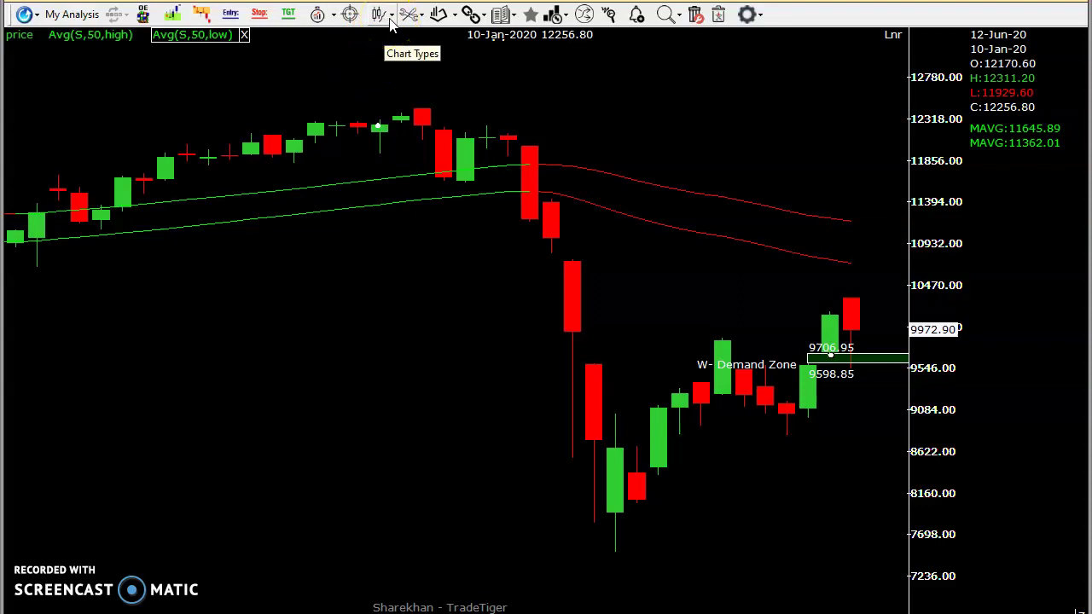
{"action": "left_click", "coordinate": [416, 19]}
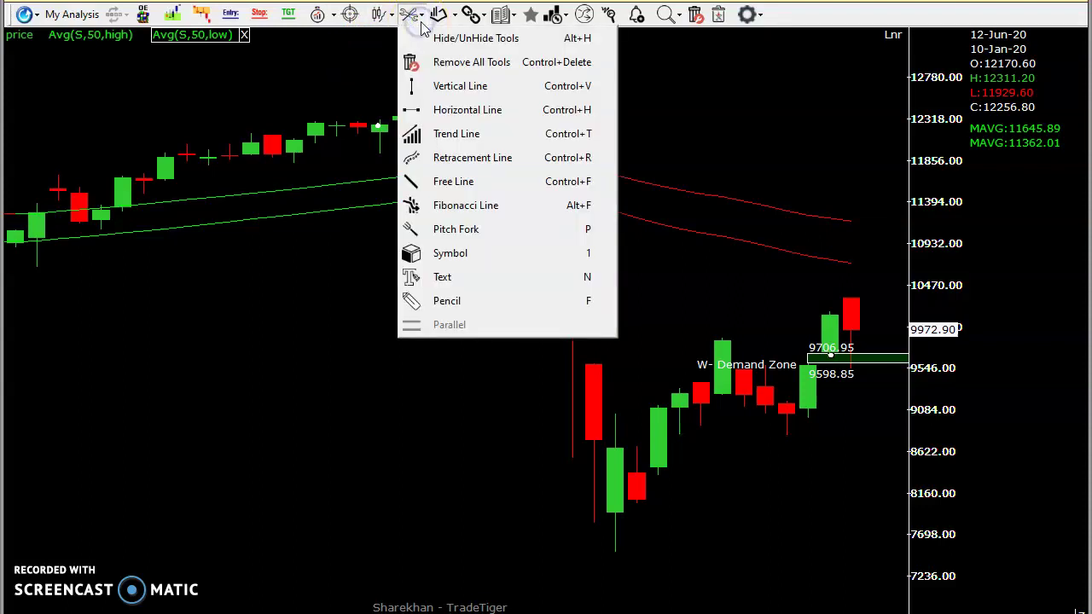
{"action": "left_click", "coordinate": [463, 110]}
{"action": "left_click", "coordinate": [475, 298]}
{"action": "left_click_drag", "start_coordinate": [475, 299], "coordinate": [475, 308]}
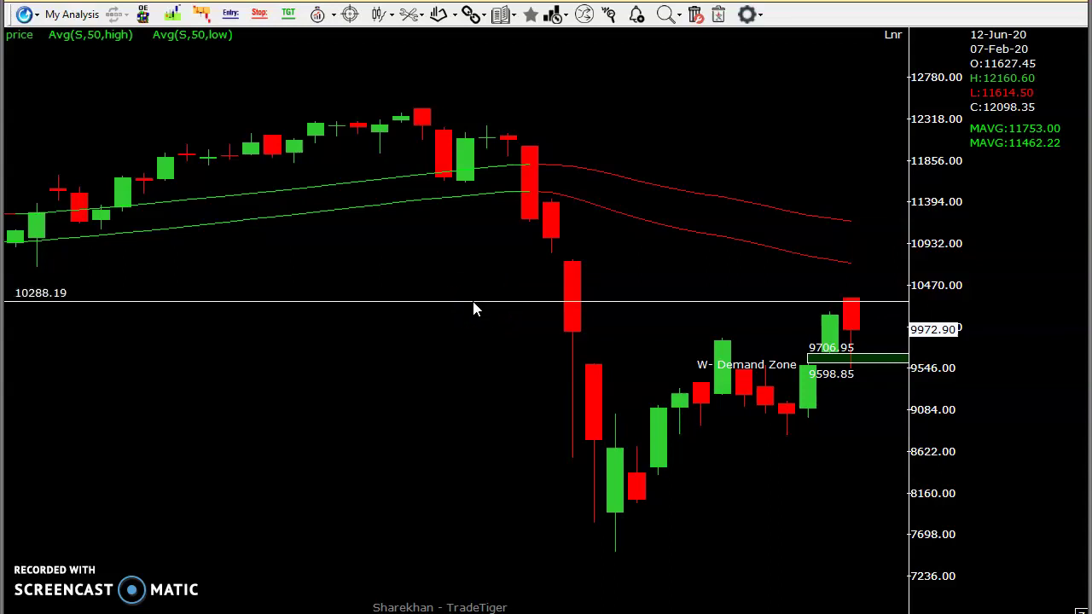
{"action": "left_click_drag", "start_coordinate": [888, 333], "coordinate": [875, 294]}
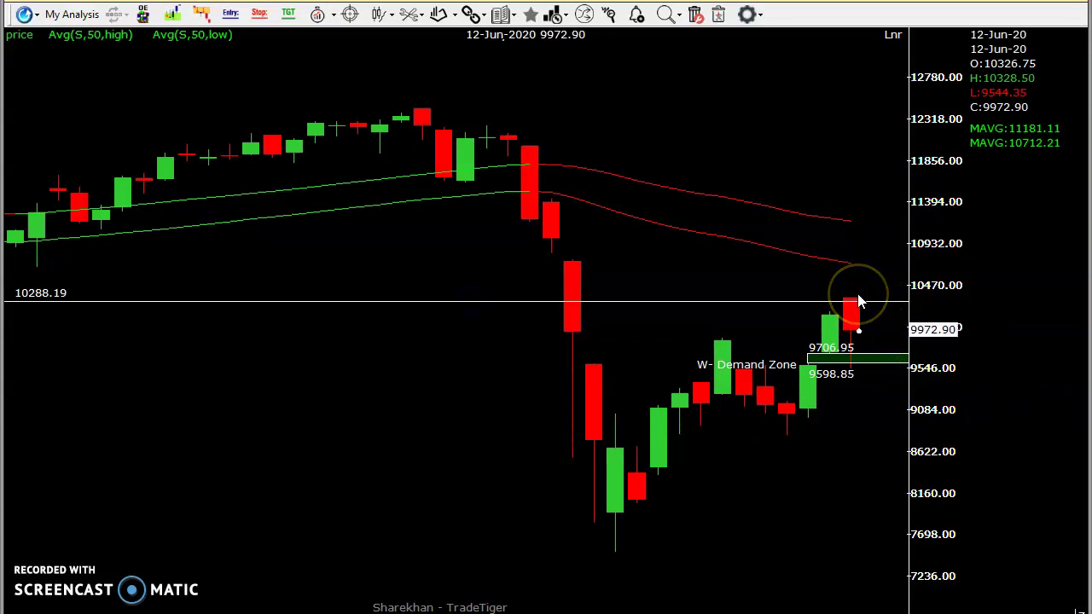
{"action": "left_click", "coordinate": [837, 303]}
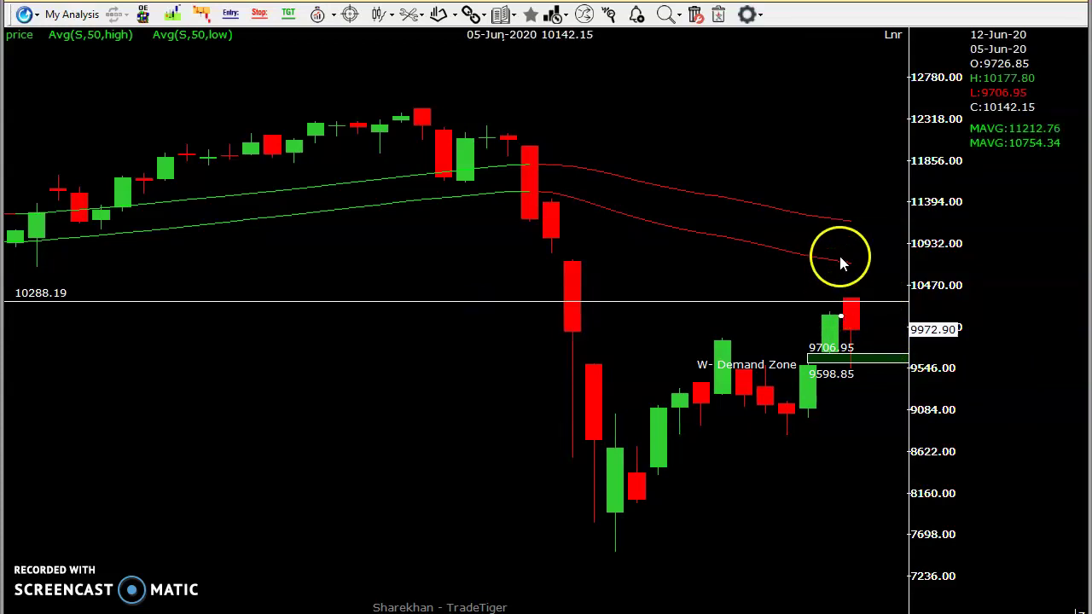
{"action": "left_click_drag", "start_coordinate": [857, 288], "coordinate": [857, 237]}
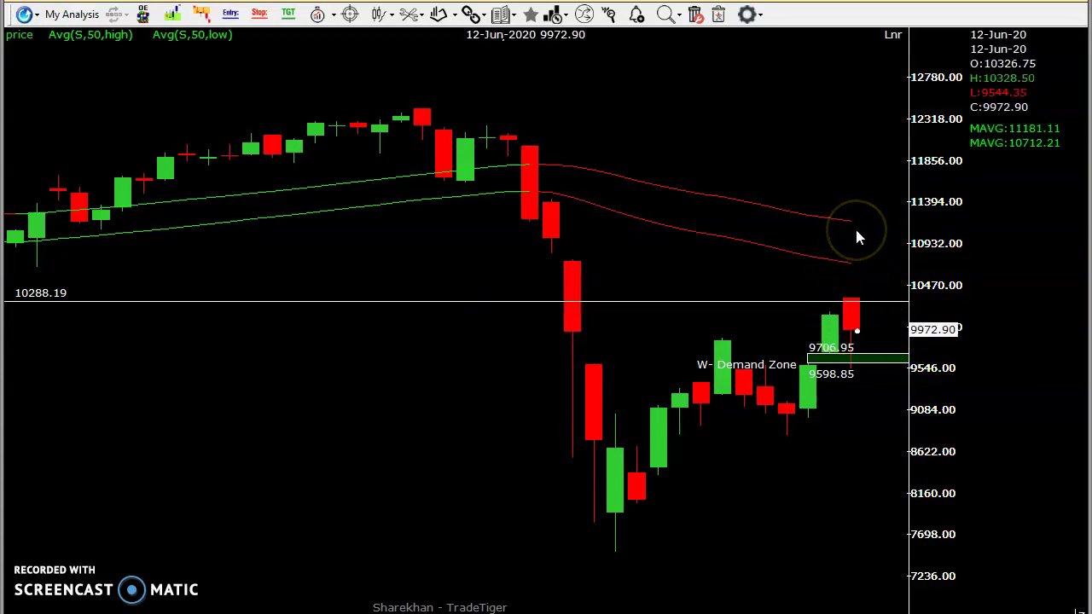
{"action": "left_click_drag", "start_coordinate": [856, 237], "coordinate": [858, 243]}
{"action": "left_click_drag", "start_coordinate": [857, 243], "coordinate": [373, 404]}
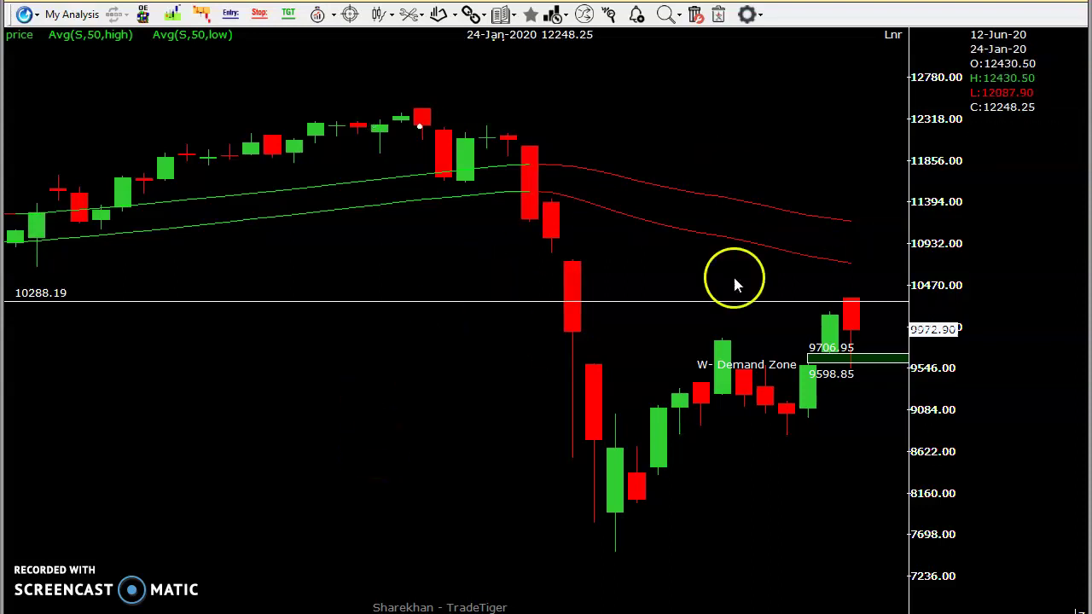
Draw a Fibonacci line from the 27 March 2020 low to the following swing high and down to the next pullback low
{"action": "scroll", "coordinate": [793, 236], "scroll_direction": "down", "scroll_amount": 1}
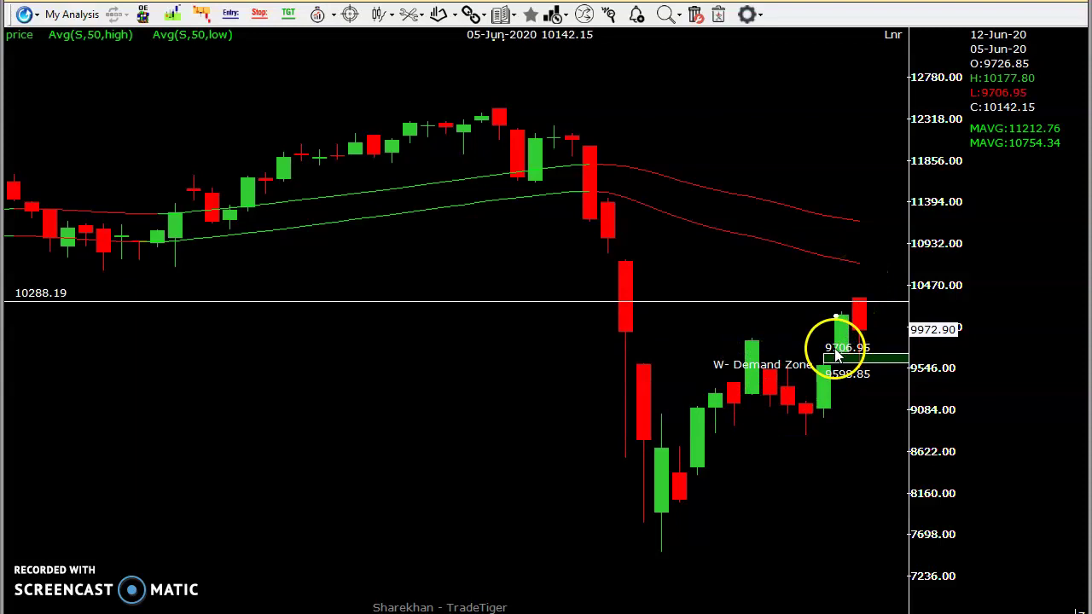
{"action": "left_click", "coordinate": [423, 18]}
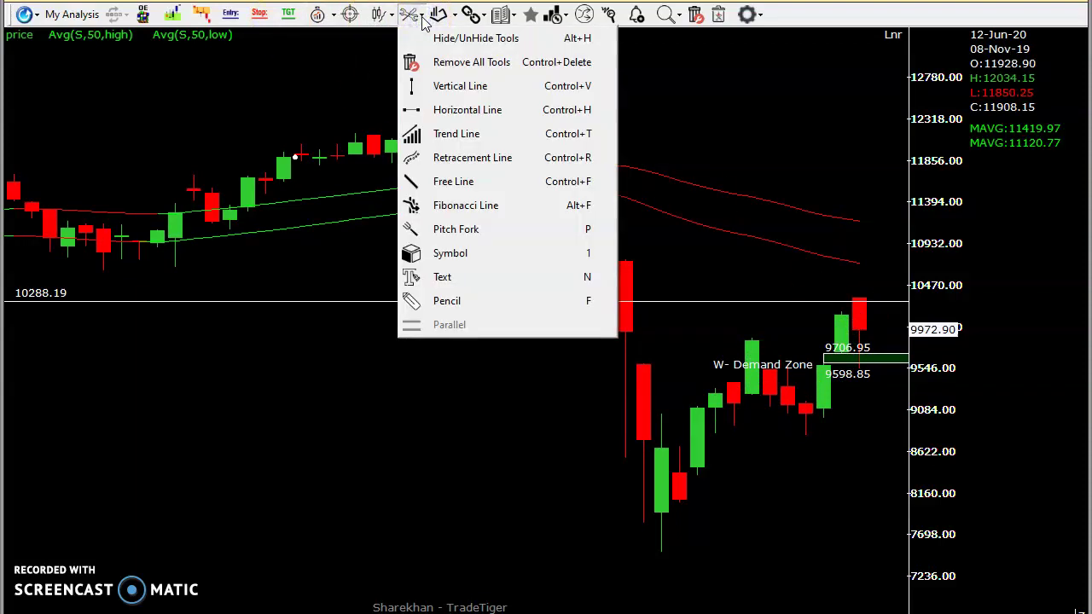
{"action": "left_click", "coordinate": [491, 211]}
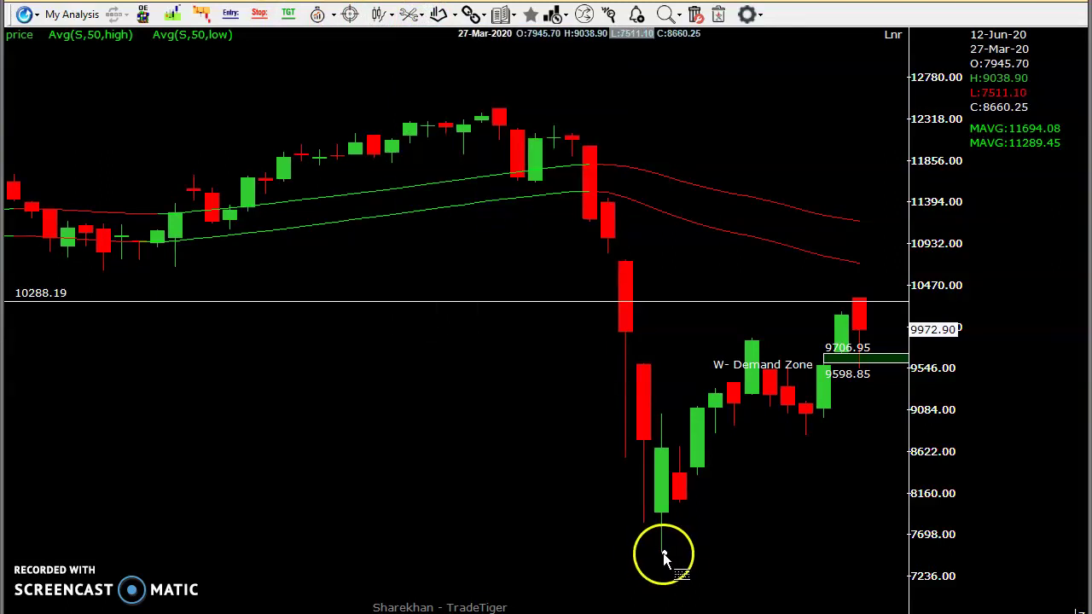
{"action": "left_click_drag", "start_coordinate": [663, 555], "coordinate": [744, 332]}
{"action": "left_click", "coordinate": [803, 463]}
{"action": "left_click", "coordinate": [845, 325]}
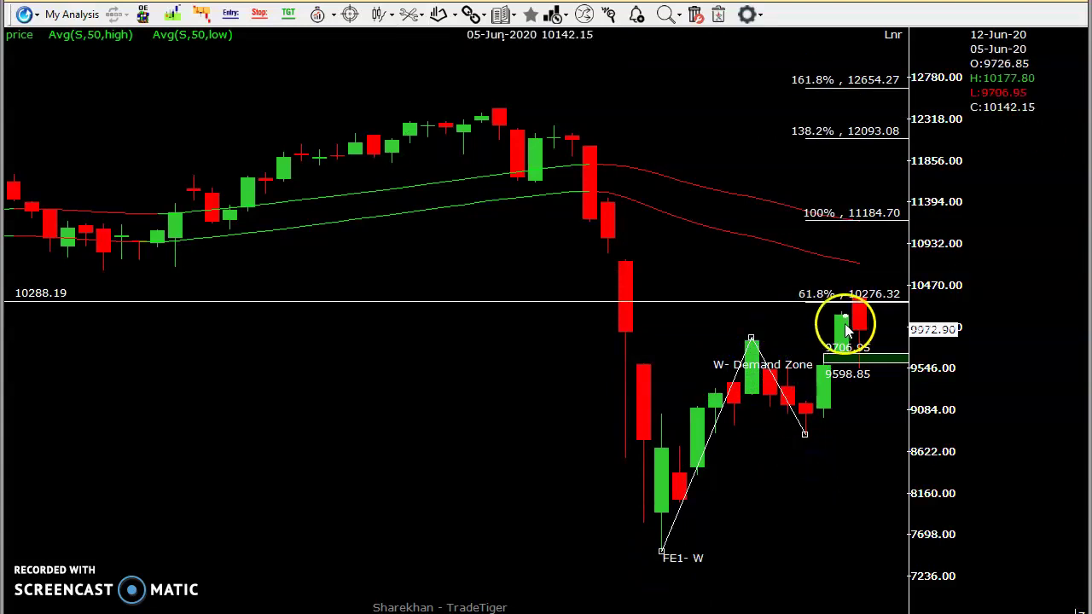
{"action": "left_click", "coordinate": [871, 280]}
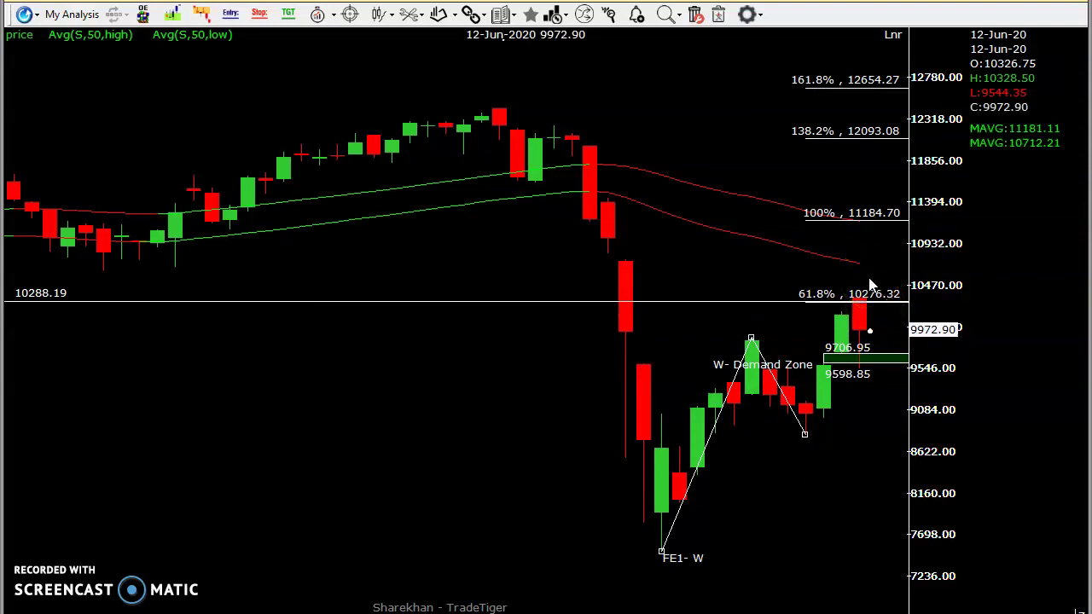
{"action": "left_click", "coordinate": [854, 333]}
{"action": "left_click", "coordinate": [853, 263]}
Draw a weekly supply zone from 10827.40 to 10751.55 at the gap above the large red candle of the decline
{"action": "left_click", "coordinate": [203, 17]}
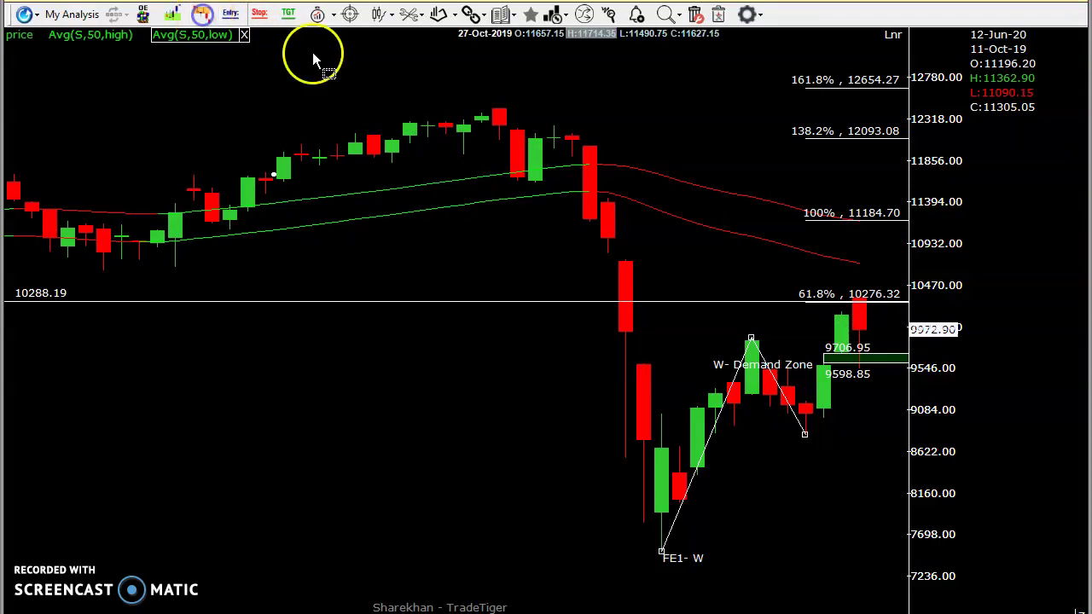
{"action": "left_click", "coordinate": [622, 261]}
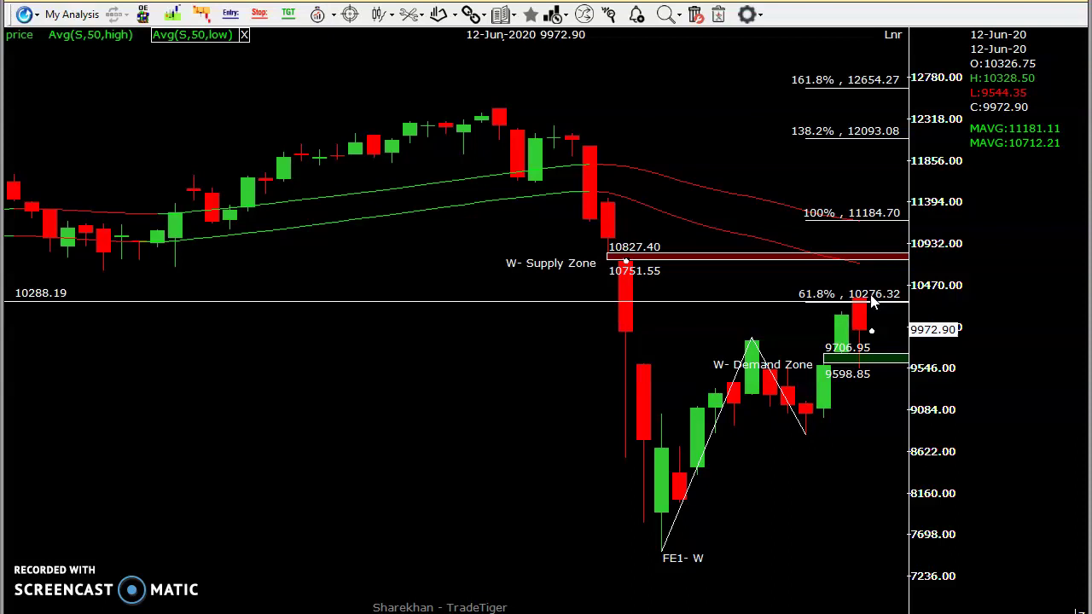
{"action": "left_click", "coordinate": [418, 114]}
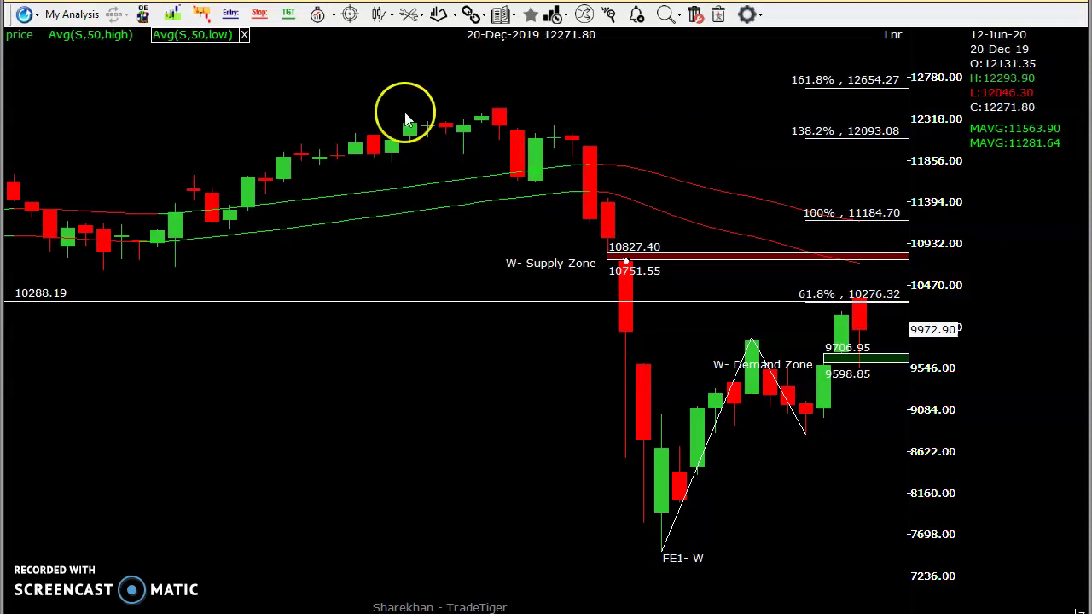
Examine the latest weekly candles around the 9706.95–9598.85 demand zone and the gap beneath the 5 June 2020 candle
{"action": "scroll", "coordinate": [407, 119], "scroll_direction": "up", "scroll_amount": 1}
{"action": "scroll", "coordinate": [405, 110], "scroll_direction": "up", "scroll_amount": 2}
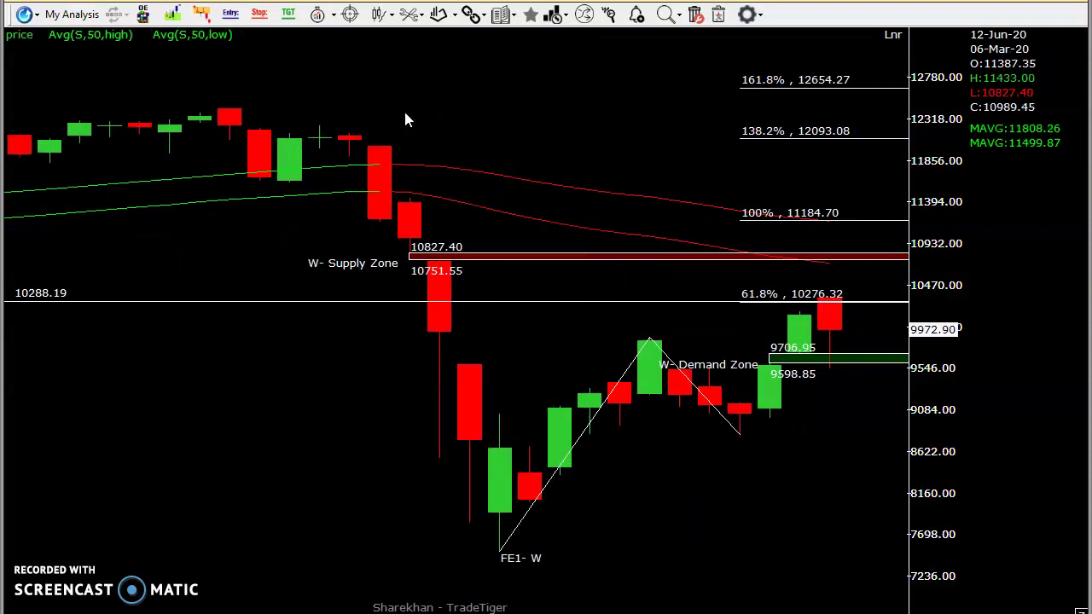
{"action": "left_click", "coordinate": [585, 390]}
{"action": "left_click", "coordinate": [741, 375]}
{"action": "left_click", "coordinate": [835, 365]}
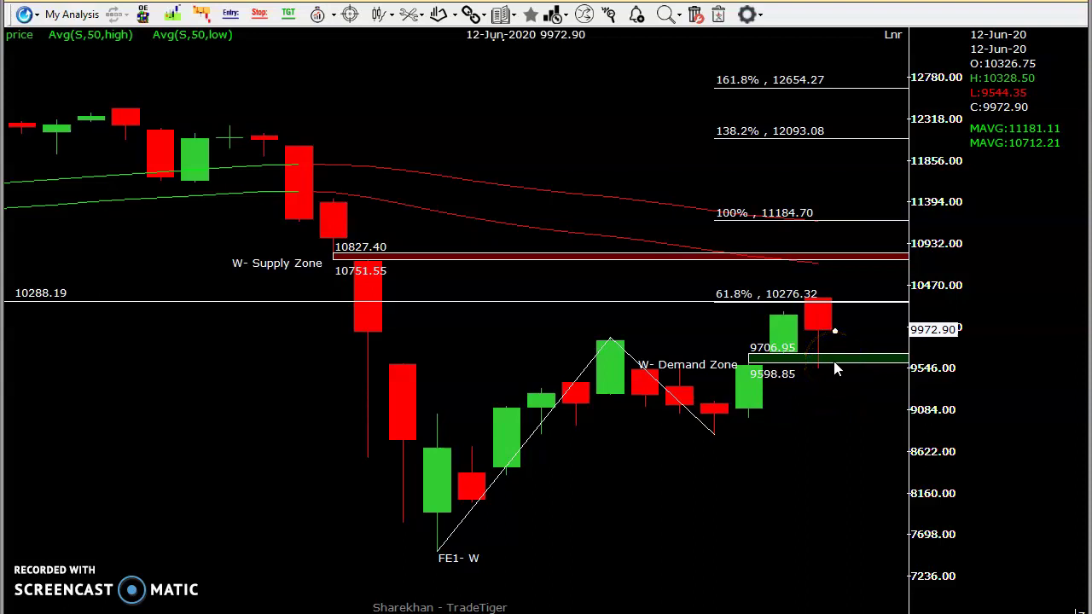
{"action": "left_click", "coordinate": [824, 366]}
{"action": "left_click", "coordinate": [763, 345]}
{"action": "left_click", "coordinate": [751, 392]}
{"action": "left_click", "coordinate": [800, 369]}
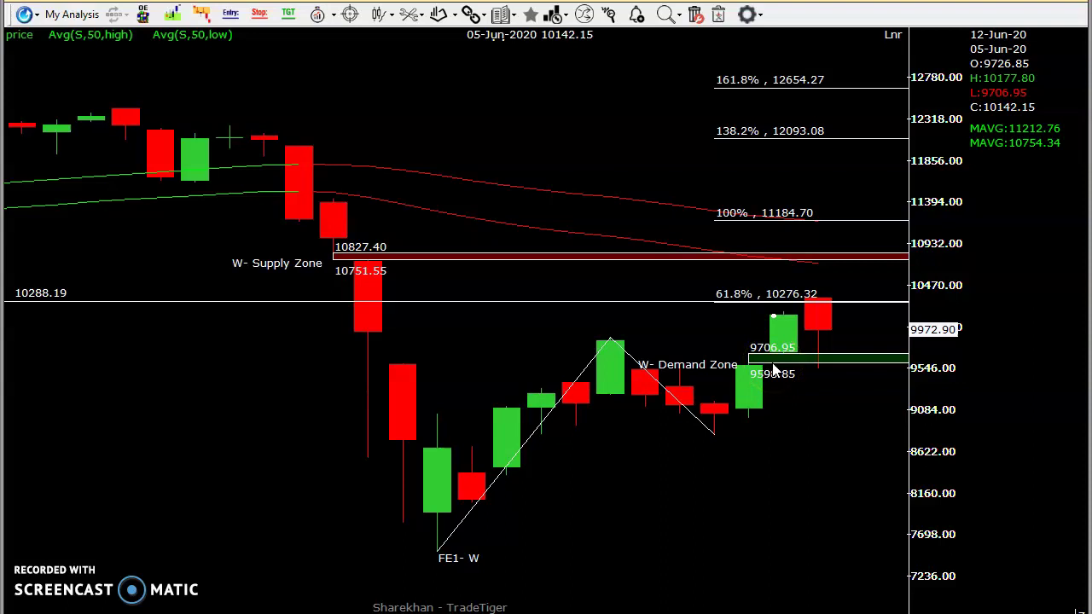
{"action": "left_click", "coordinate": [796, 431]}
{"action": "left_click", "coordinate": [800, 384]}
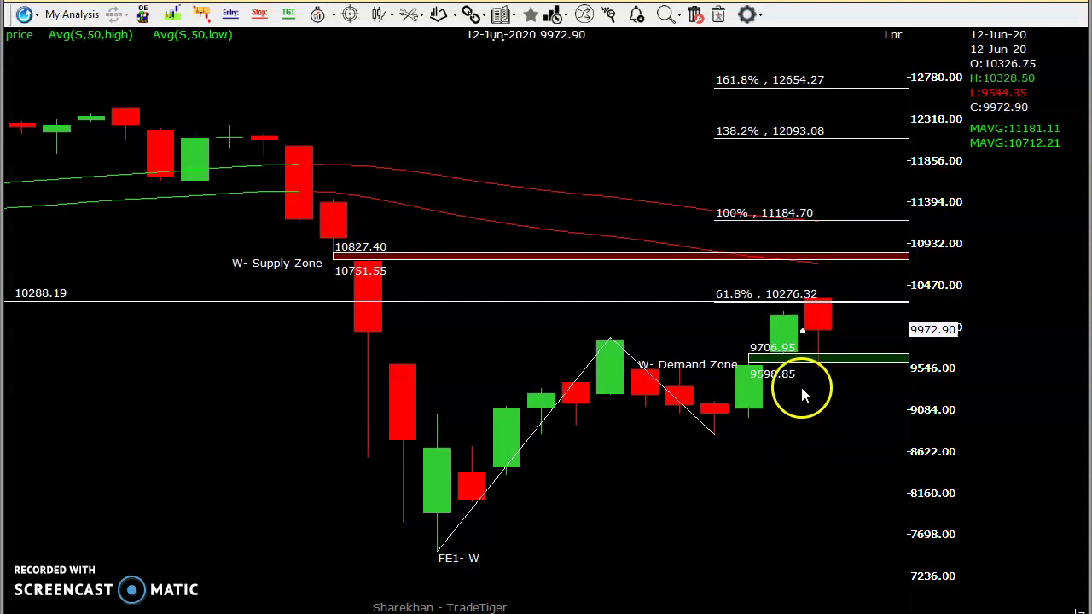
Draw a horizontal line at about 8819.66, along the pullback low before the rise to the demand zone
{"action": "left_click", "coordinate": [409, 15]}
{"action": "left_click", "coordinate": [454, 105]}
{"action": "left_click", "coordinate": [549, 437]}
{"action": "left_click_drag", "start_coordinate": [548, 436], "coordinate": [590, 436]}
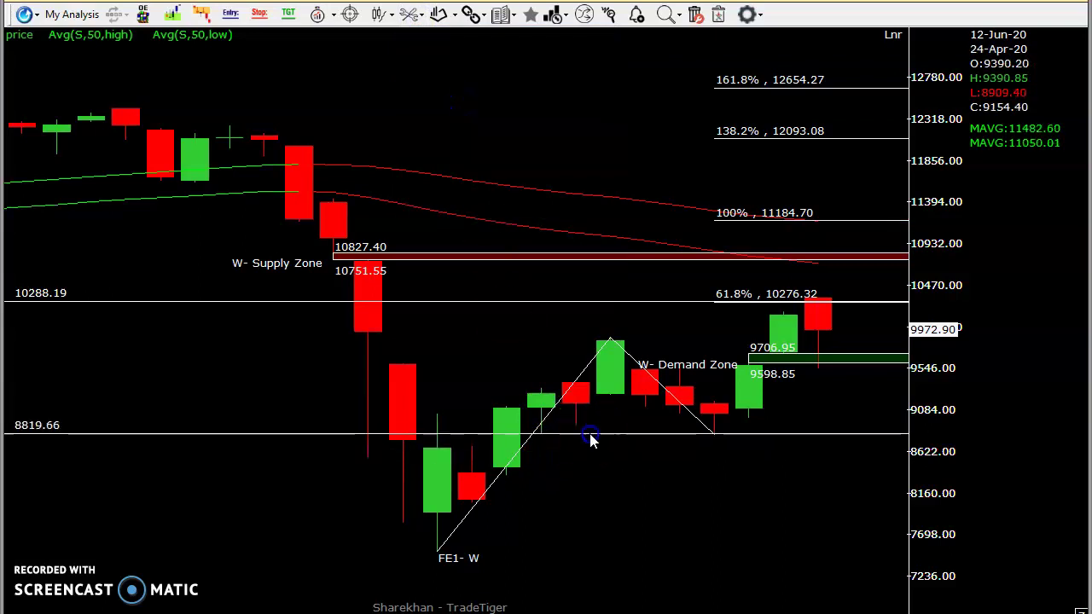
{"action": "left_click", "coordinate": [763, 380]}
{"action": "left_click", "coordinate": [22, 440]}
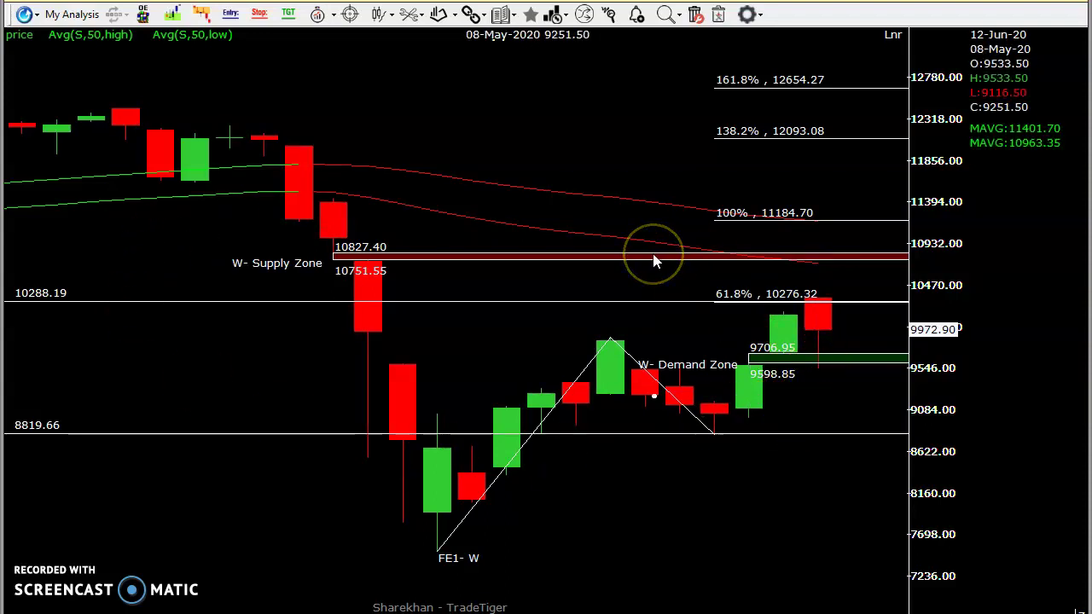
Change the chart interval from weekly to daily
{"action": "double_click", "coordinate": [779, 452]}
{"action": "left_click", "coordinate": [493, 354]}
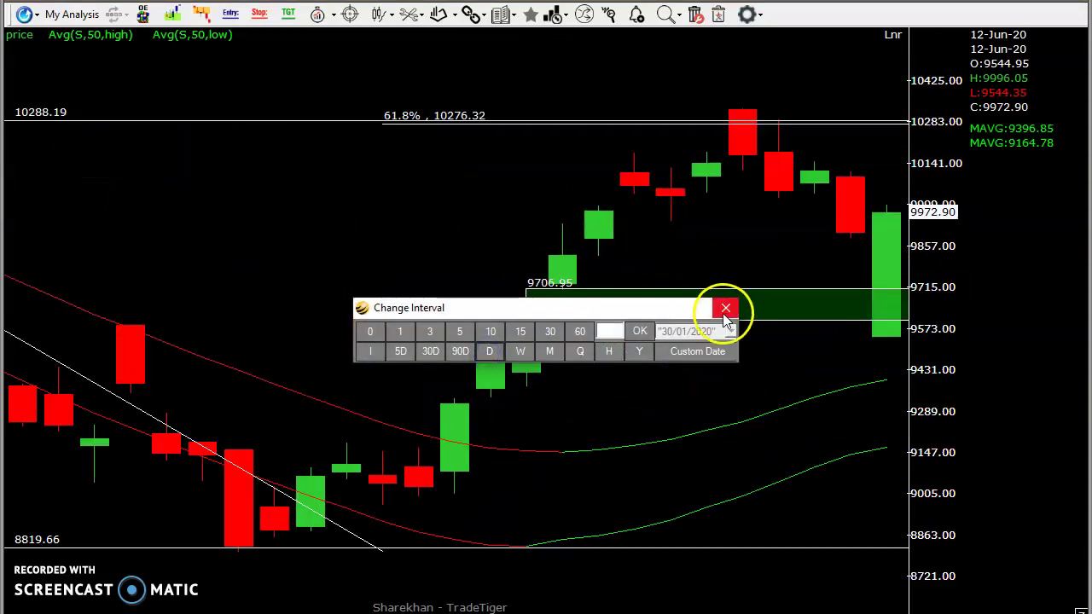
{"action": "left_click", "coordinate": [725, 308]}
Examine the daily candles around the weekly demand zone and the March 2020 gaps near the supply zone and the 10288.19 line
{"action": "scroll", "coordinate": [721, 323], "scroll_direction": "down", "scroll_amount": 4}
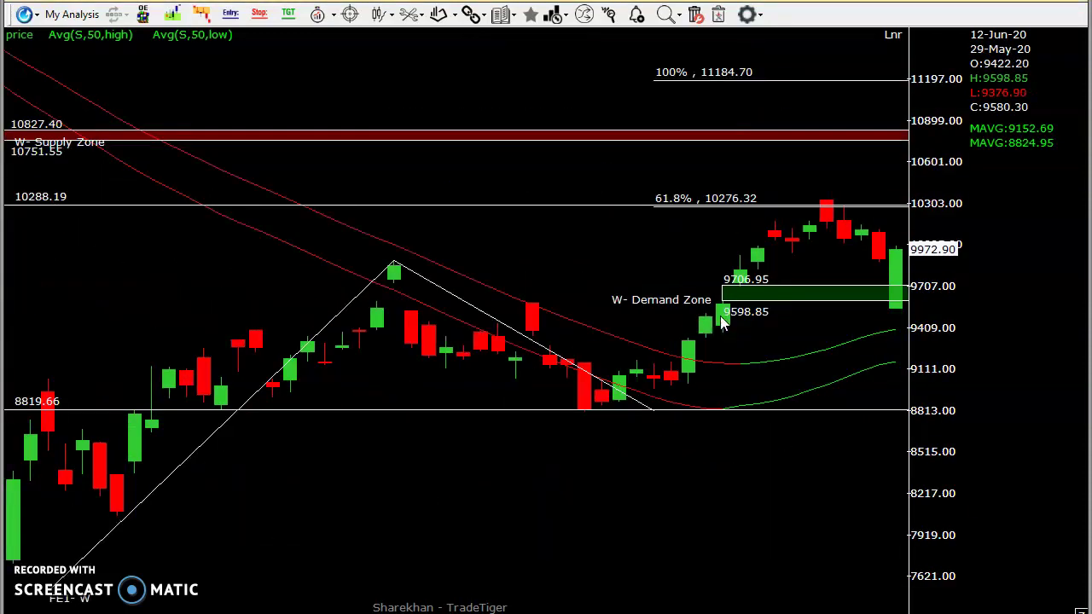
{"action": "mouse_move", "coordinate": [902, 294]}
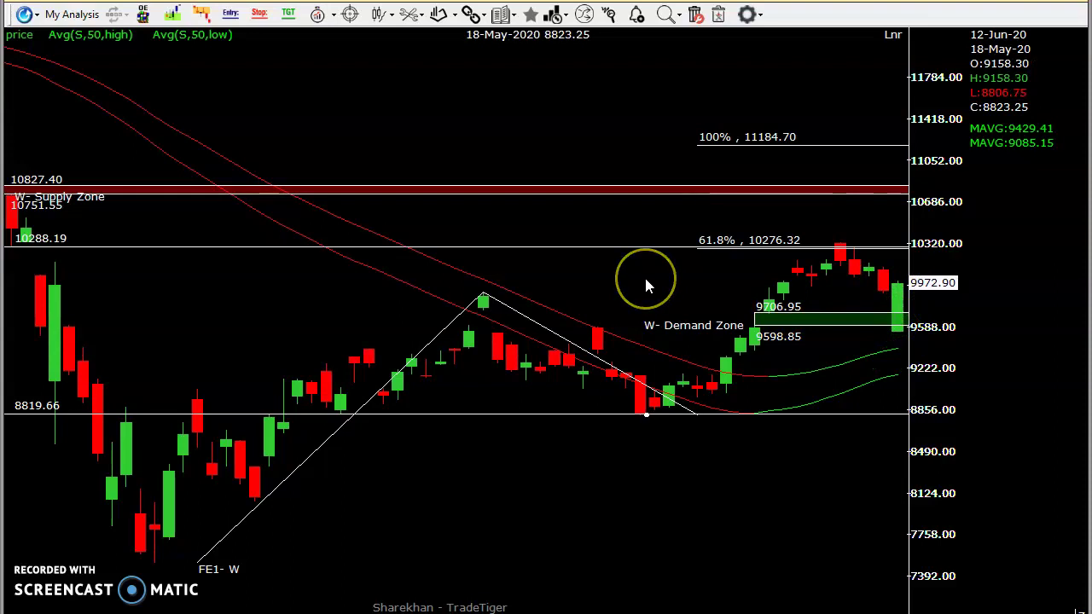
{"action": "scroll", "coordinate": [645, 276], "scroll_direction": "up", "scroll_amount": 2}
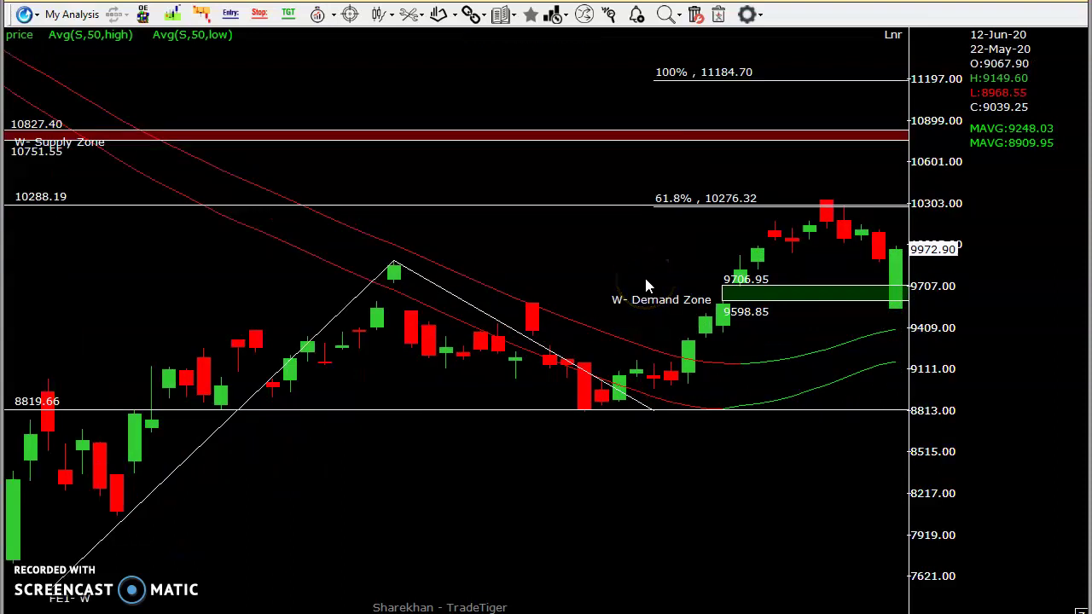
{"action": "left_click", "coordinate": [896, 254]}
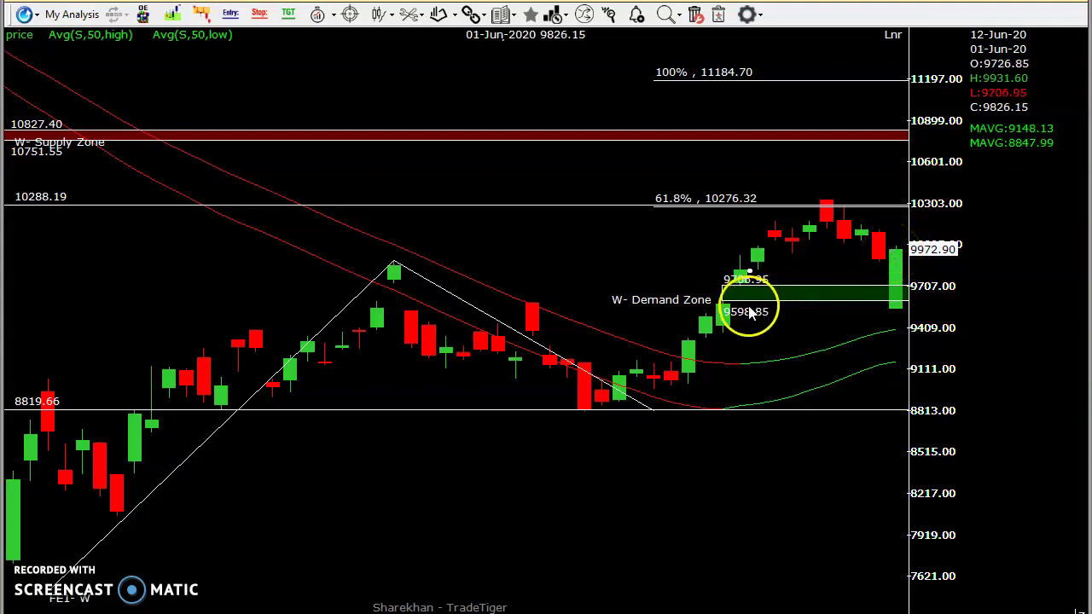
{"action": "left_click_drag", "start_coordinate": [725, 296], "coordinate": [303, 290]}
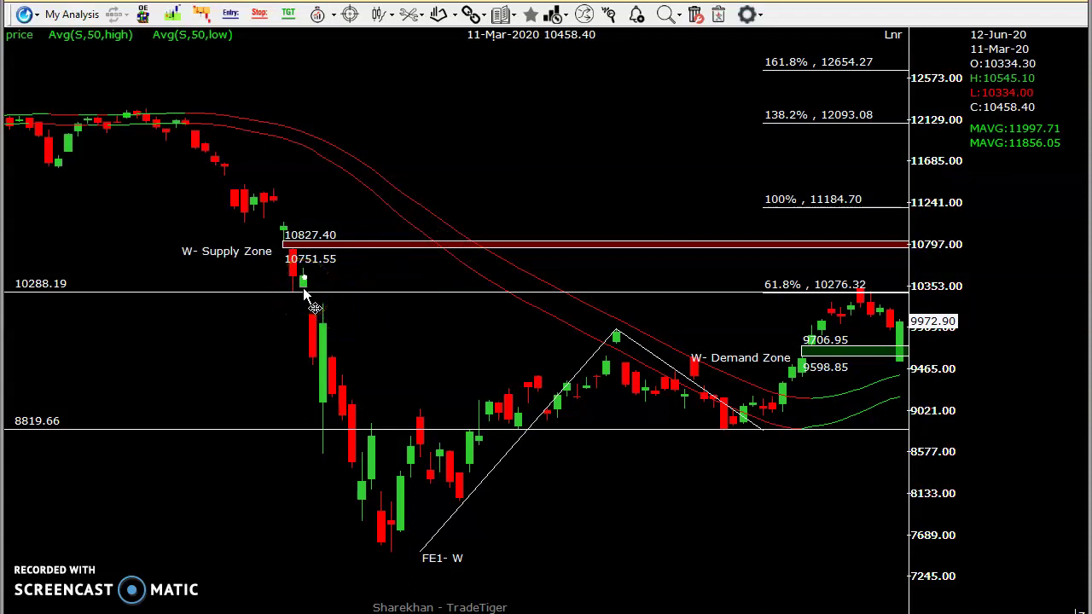
{"action": "left_click", "coordinate": [329, 311]}
{"action": "left_click_drag", "start_coordinate": [307, 284], "coordinate": [310, 238]}
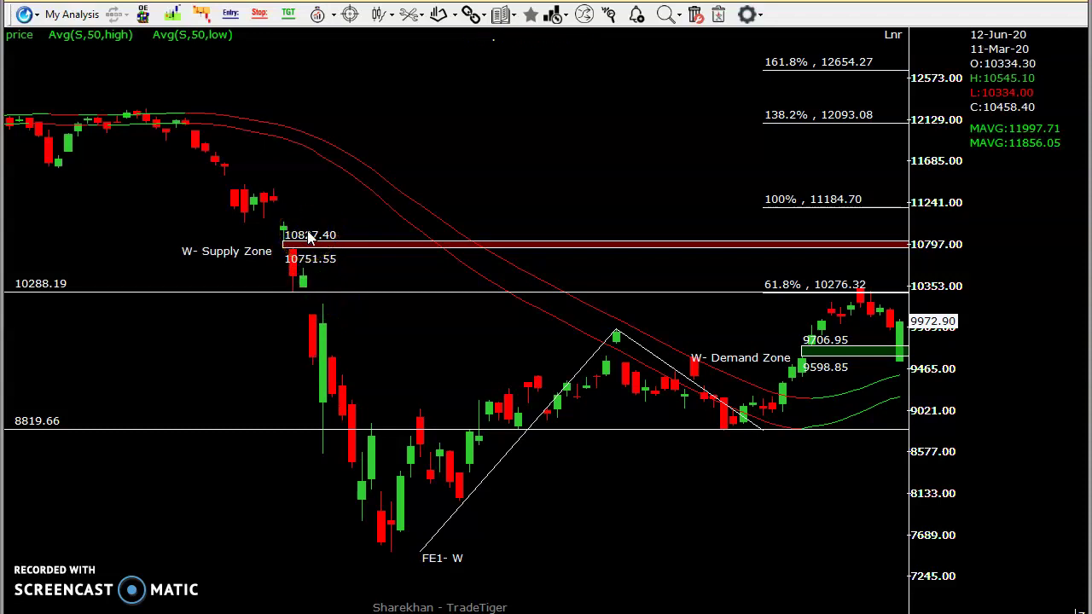
Delete the weekly Fibonacci extension line with its levels
{"action": "left_click_drag", "start_coordinate": [837, 232], "coordinate": [639, 343]}
{"action": "key", "text": "Delete"}
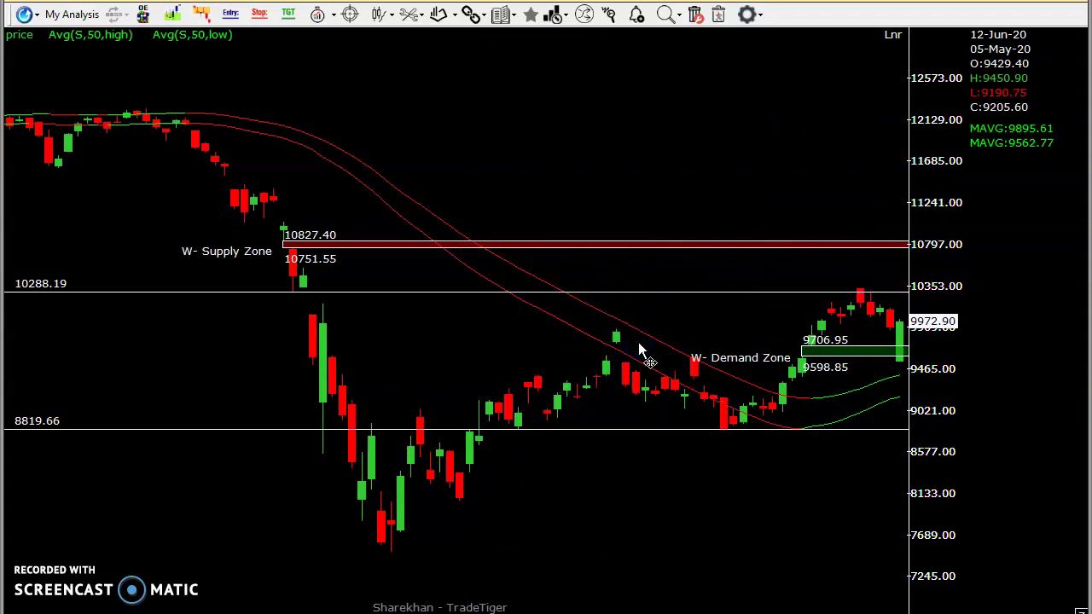
Draw a retracement line from the March 2020 low at 7511.10 up to the swing high at 12152.00 before the decline
{"action": "scroll", "coordinate": [639, 349], "scroll_direction": "up", "scroll_amount": 2}
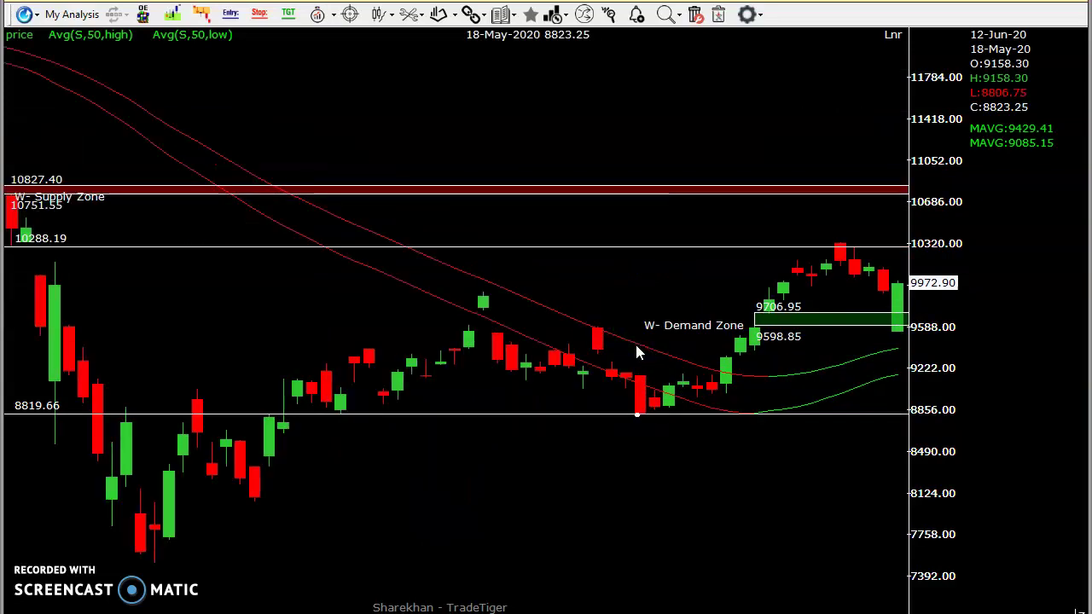
{"action": "left_click_drag", "start_coordinate": [642, 415], "coordinate": [613, 368]}
{"action": "scroll", "coordinate": [613, 368], "scroll_direction": "down", "scroll_amount": 1}
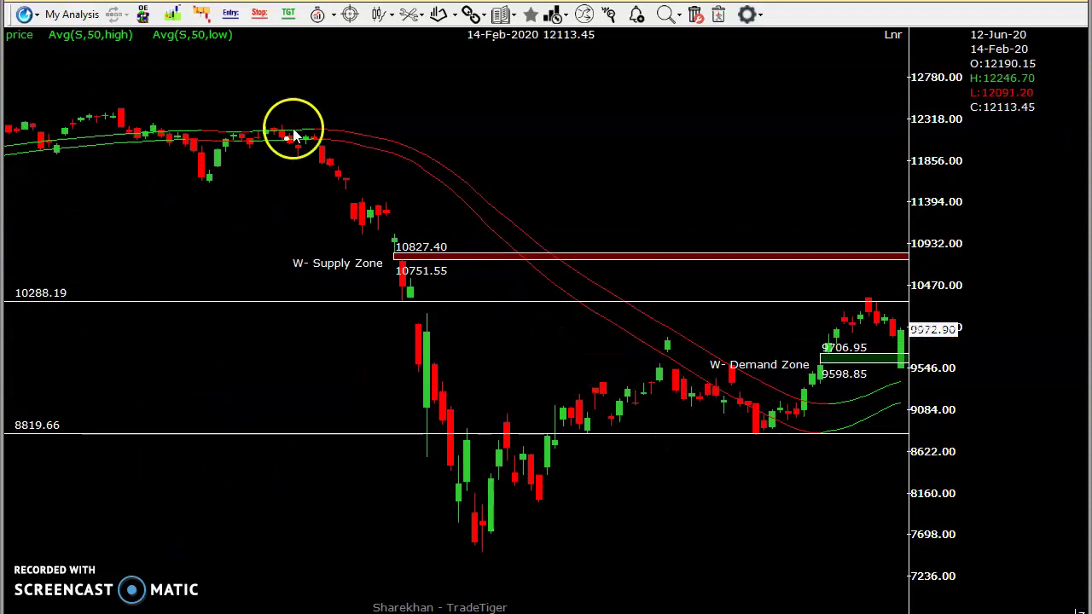
{"action": "left_click", "coordinate": [421, 17]}
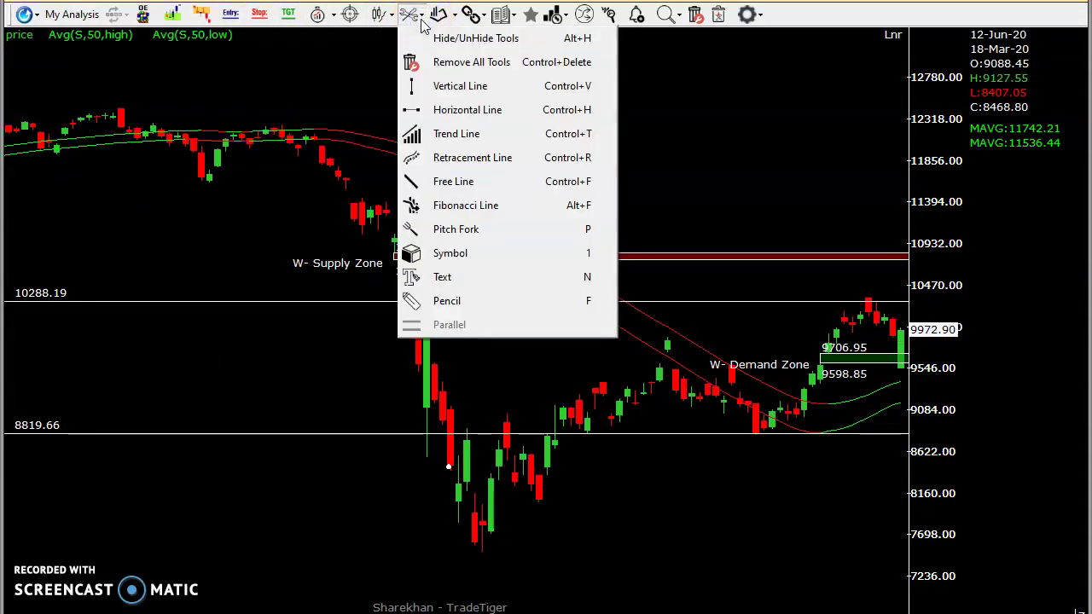
{"action": "left_click", "coordinate": [475, 157]}
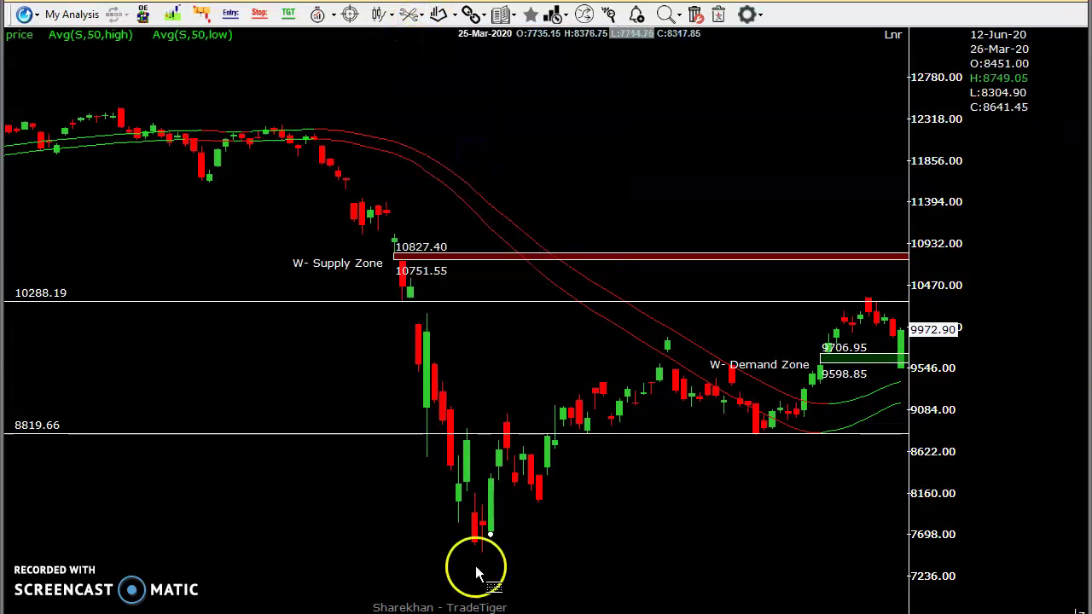
{"action": "mouse_move", "coordinate": [485, 565]}
{"action": "left_mouse_down"}
{"action": "mouse_move", "coordinate": [356, 139]}
{"action": "mouse_move", "coordinate": [305, 125]}
{"action": "mouse_move", "coordinate": [316, 139]}
{"action": "left_mouse_up"}
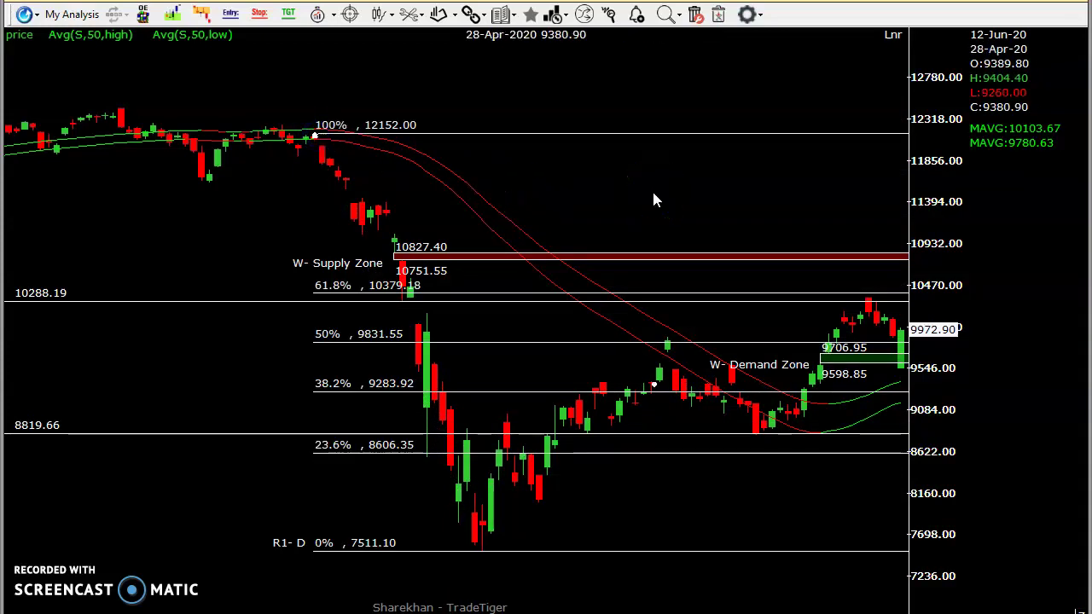
View the retracement line's settings without saving, and remove the horizontal lines at 10288.19 and 8819.66
{"action": "left_click", "coordinate": [631, 198]}
{"action": "mouse_move", "coordinate": [631, 200]}
{"action": "left_mouse_down"}
{"action": "mouse_move", "coordinate": [555, 293]}
{"action": "mouse_move", "coordinate": [736, 416]}
{"action": "mouse_move", "coordinate": [847, 437]}
{"action": "mouse_move", "coordinate": [779, 431]}
{"action": "mouse_move", "coordinate": [398, 334]}
{"action": "mouse_move", "coordinate": [427, 298]}
{"action": "mouse_move", "coordinate": [773, 419]}
{"action": "mouse_move", "coordinate": [558, 452]}
{"action": "mouse_move", "coordinate": [567, 451]}
{"action": "left_mouse_up"}
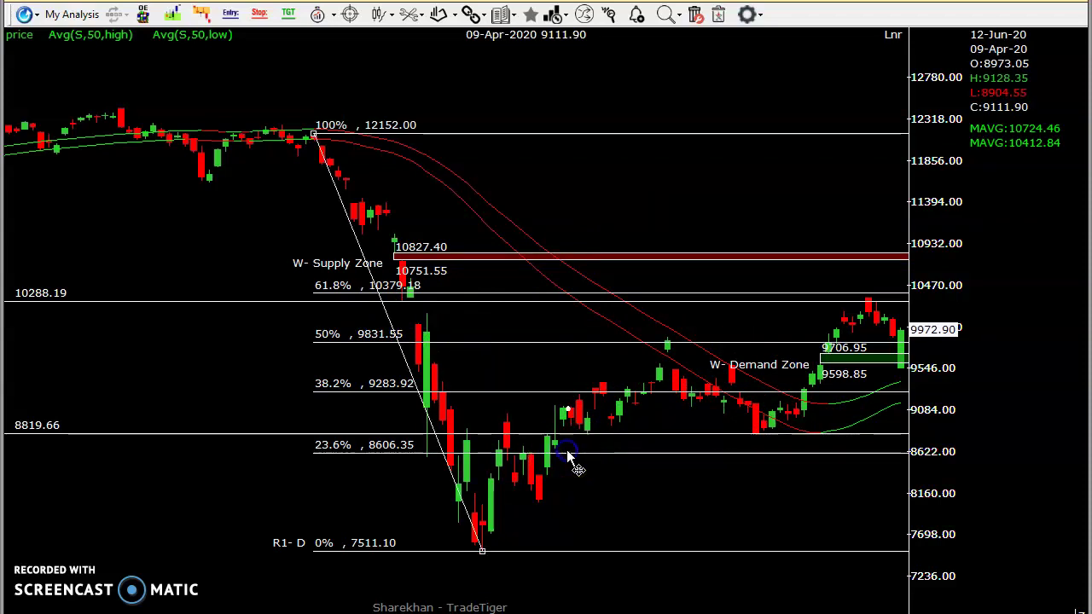
{"action": "double_click", "coordinate": [567, 451]}
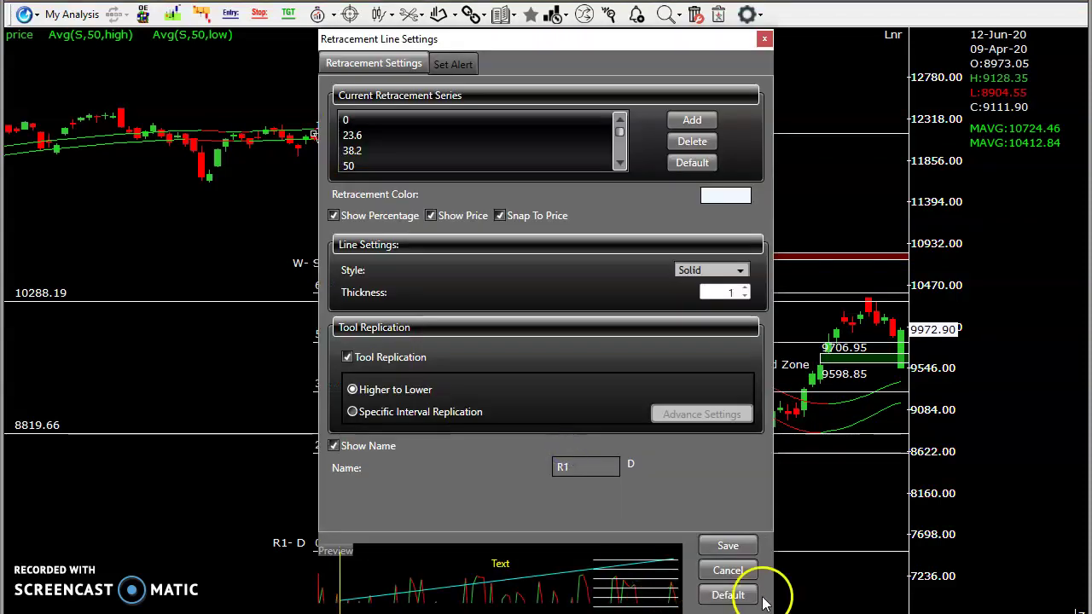
{"action": "left_click", "coordinate": [740, 570]}
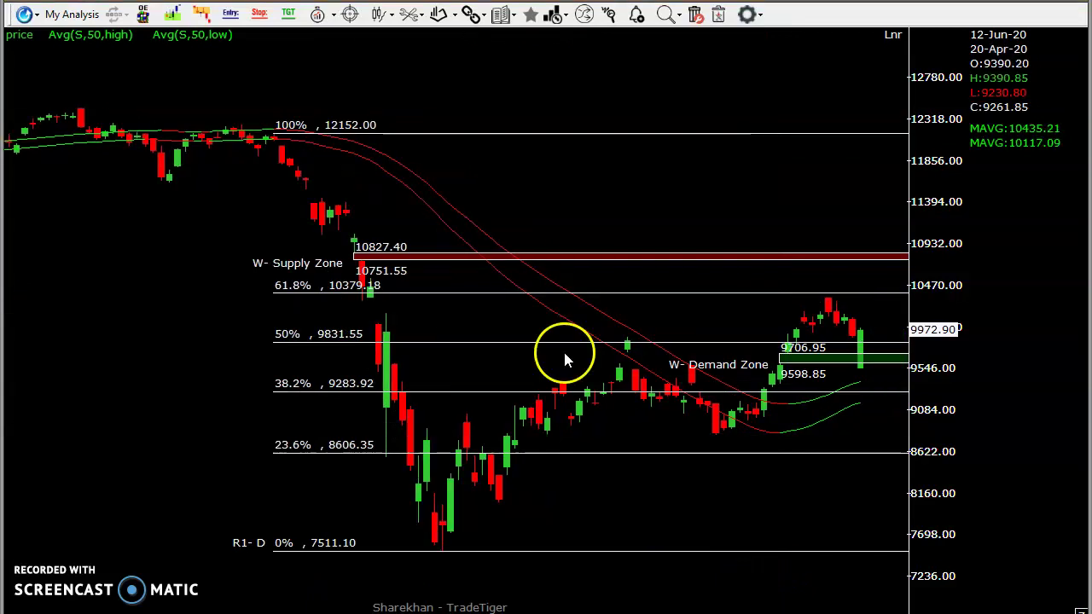
Examine how the daily candles and the weekly zones sit against the 38.2%, 50% and 61.8% retracement levels
{"action": "left_click_drag", "start_coordinate": [491, 433], "coordinate": [278, 136]}
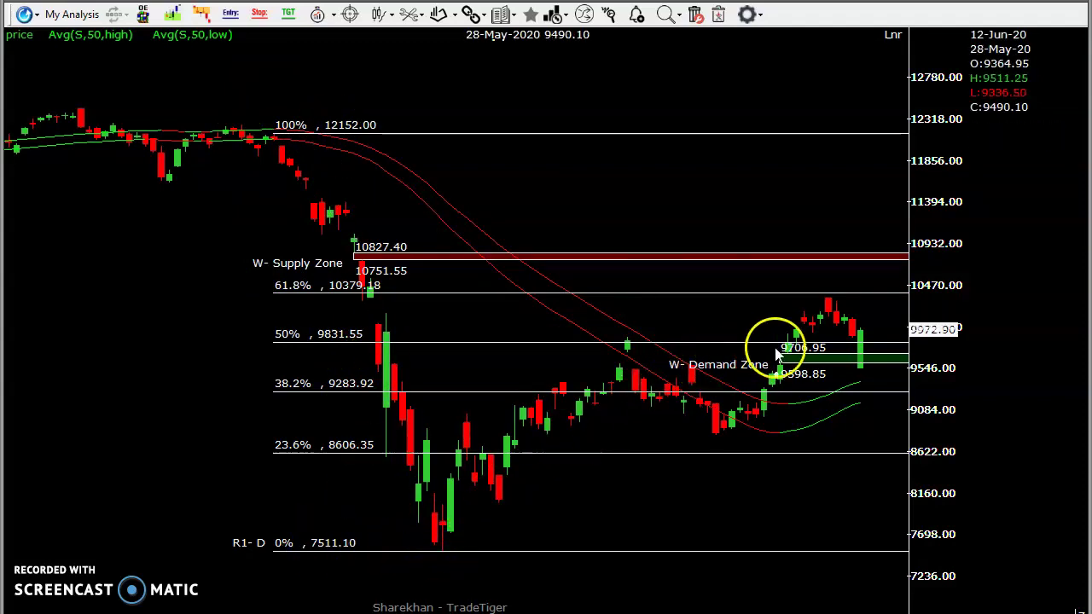
{"action": "left_click_drag", "start_coordinate": [775, 349], "coordinate": [305, 301]}
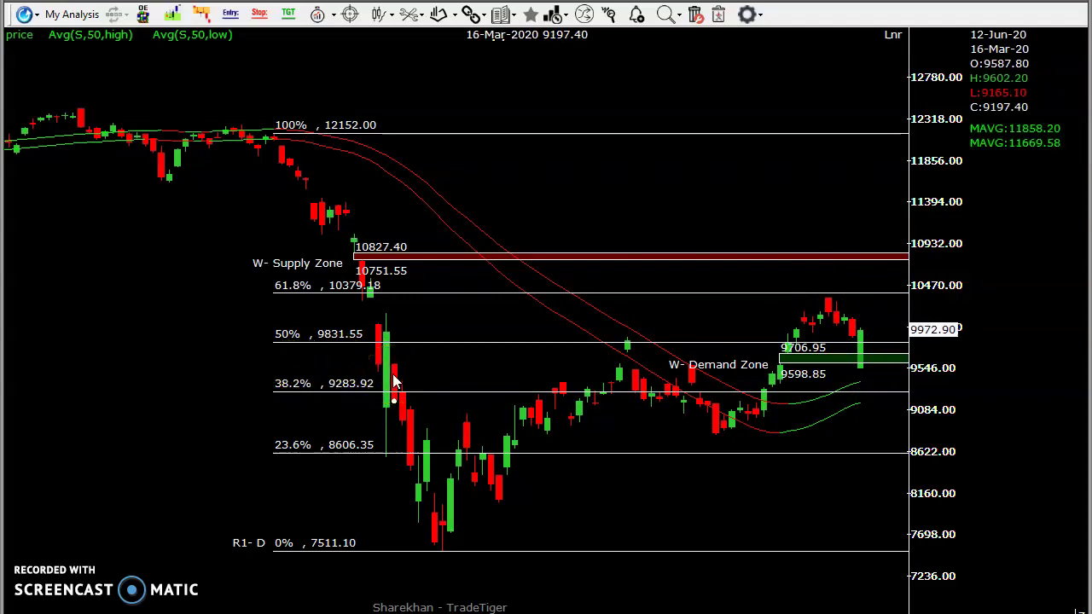
{"action": "left_click", "coordinate": [869, 377]}
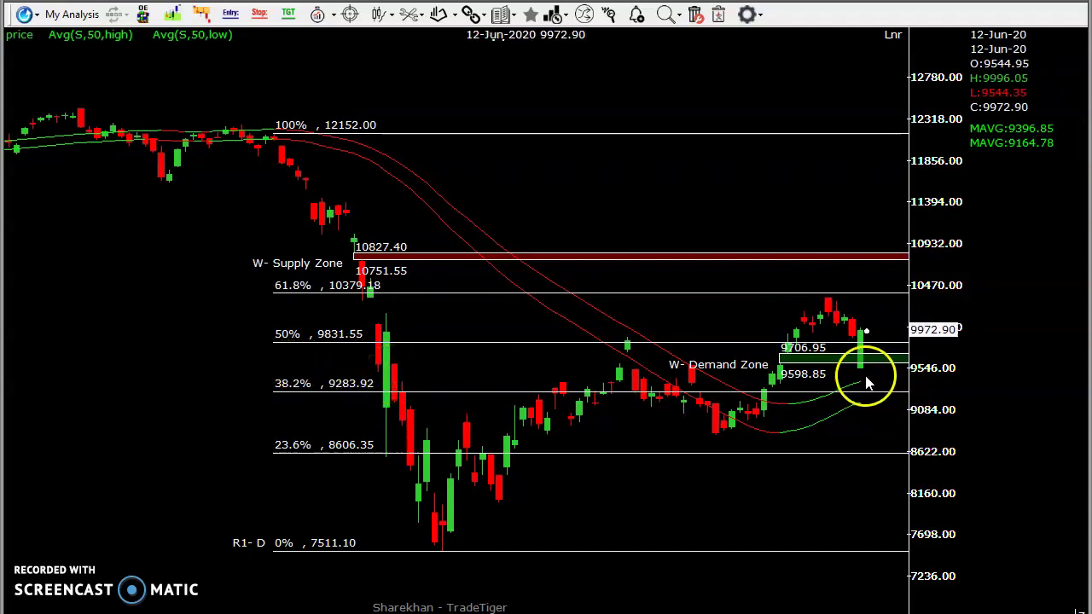
{"action": "left_click", "coordinate": [875, 296]}
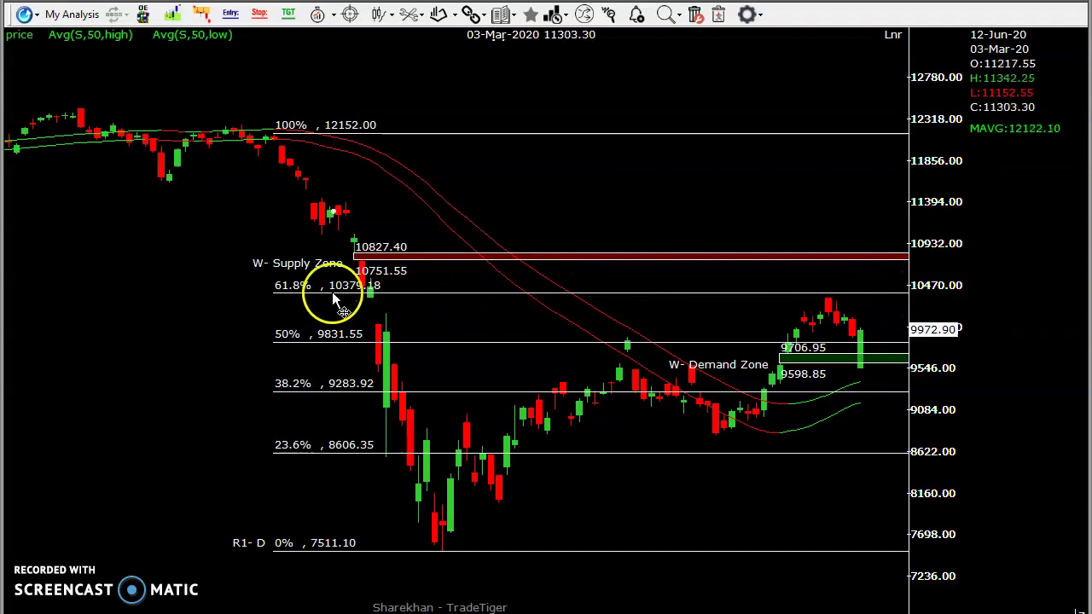
{"action": "left_click_drag", "start_coordinate": [333, 299], "coordinate": [375, 265]}
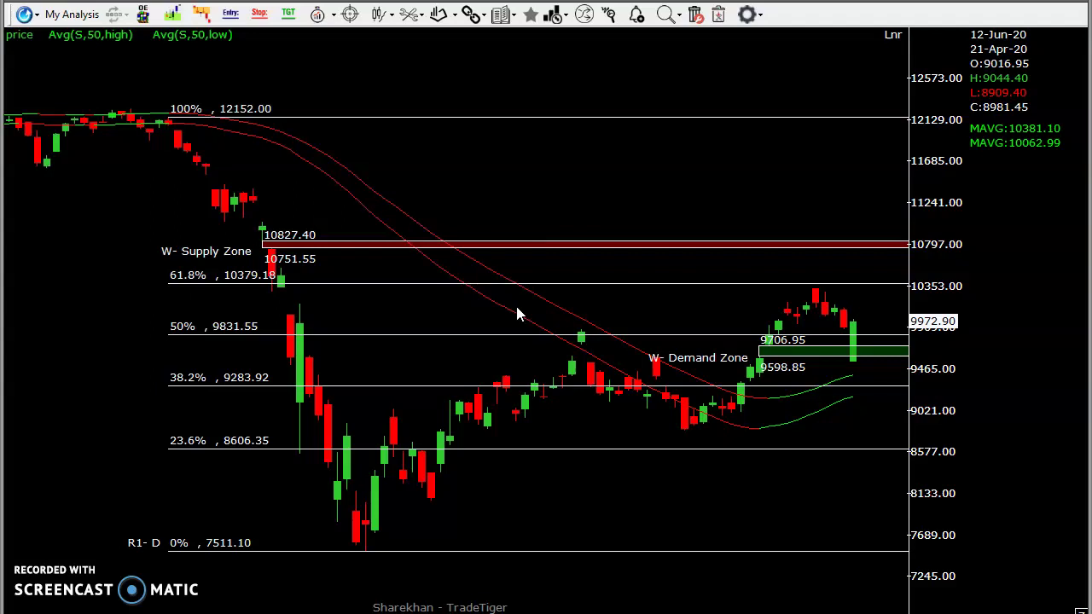
{"action": "left_click", "coordinate": [431, 331]}
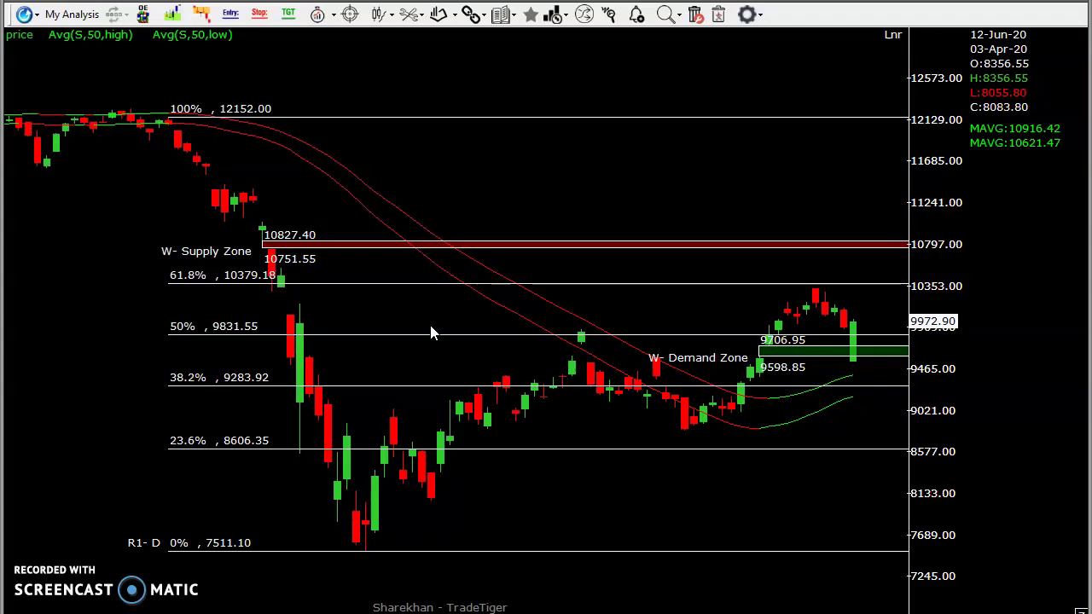
{"action": "left_click", "coordinate": [356, 438]}
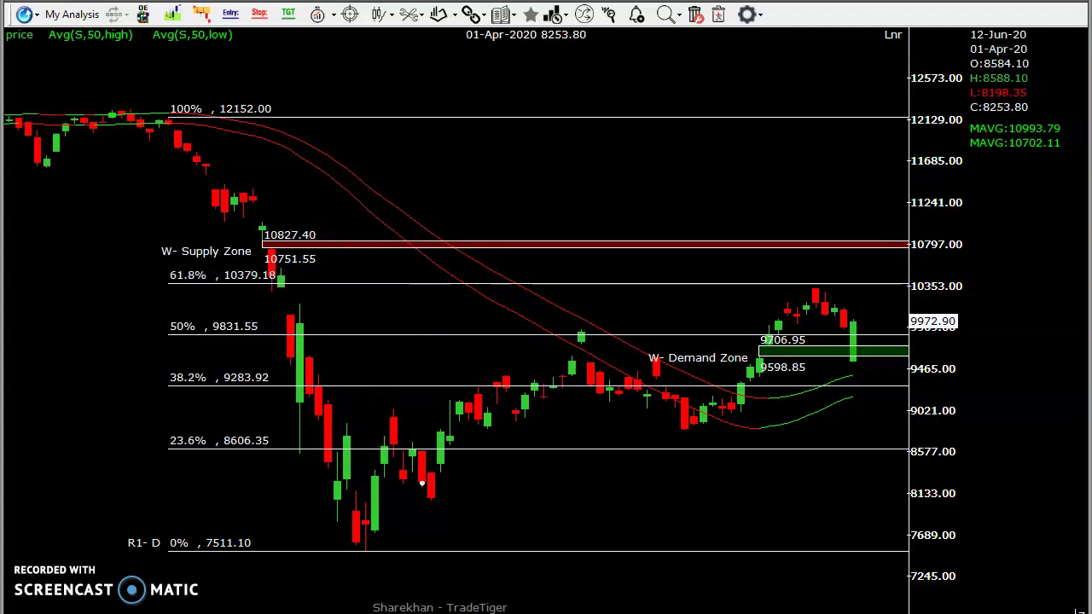
Switch to the 15-minute NIFTY chart window, reposition it over the daily chart and widen it
{"action": "key", "text": "alt+Tab"}
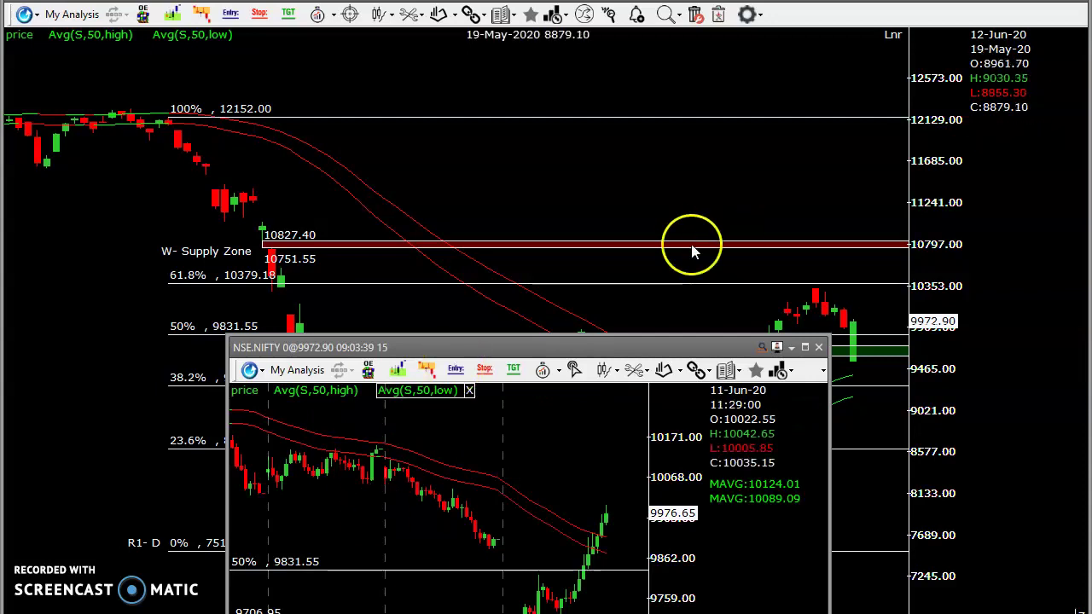
{"action": "left_click_drag", "start_coordinate": [644, 347], "coordinate": [644, 0]}
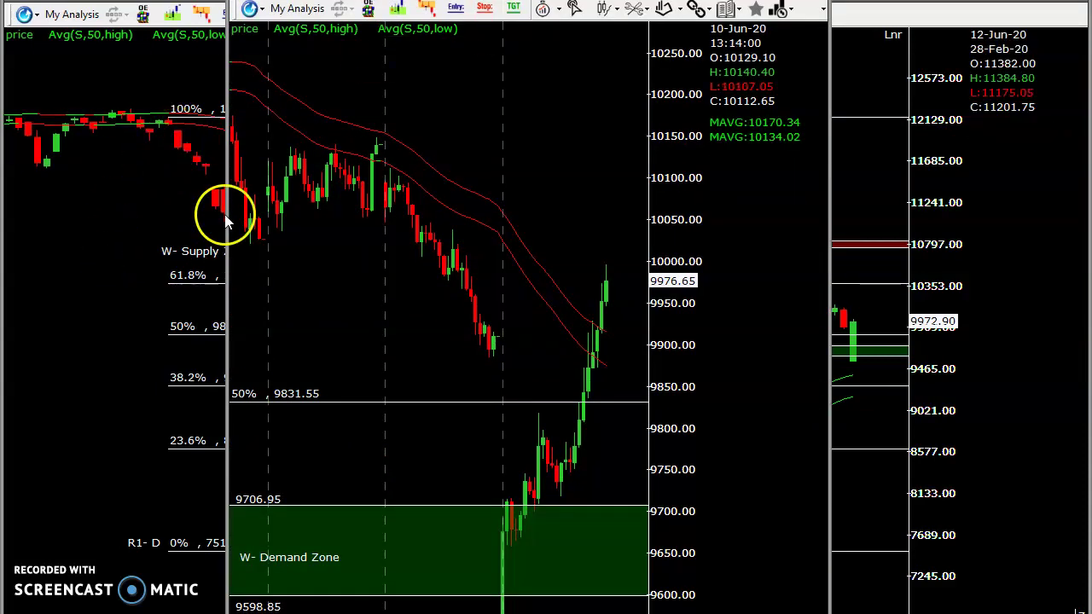
{"action": "left_click_drag", "start_coordinate": [229, 218], "coordinate": [25, 278]}
Compare the recent daily candles with the 15-minute NIFTY chart around the weekly demand zone and the 50% retracement level
{"action": "left_click", "coordinate": [896, 428]}
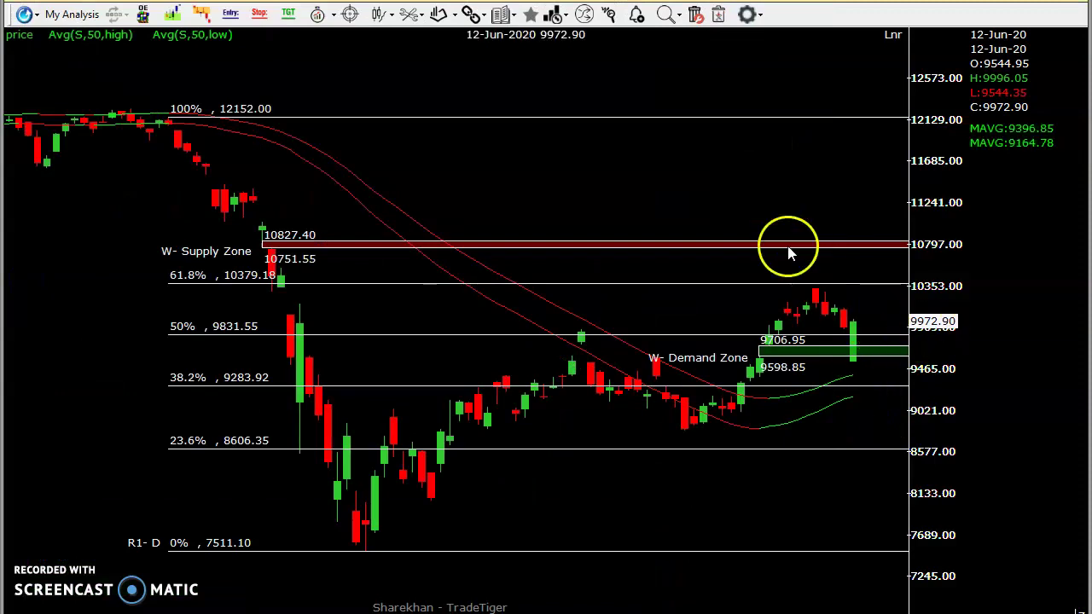
{"action": "scroll", "coordinate": [742, 186], "scroll_direction": "up", "scroll_amount": 3}
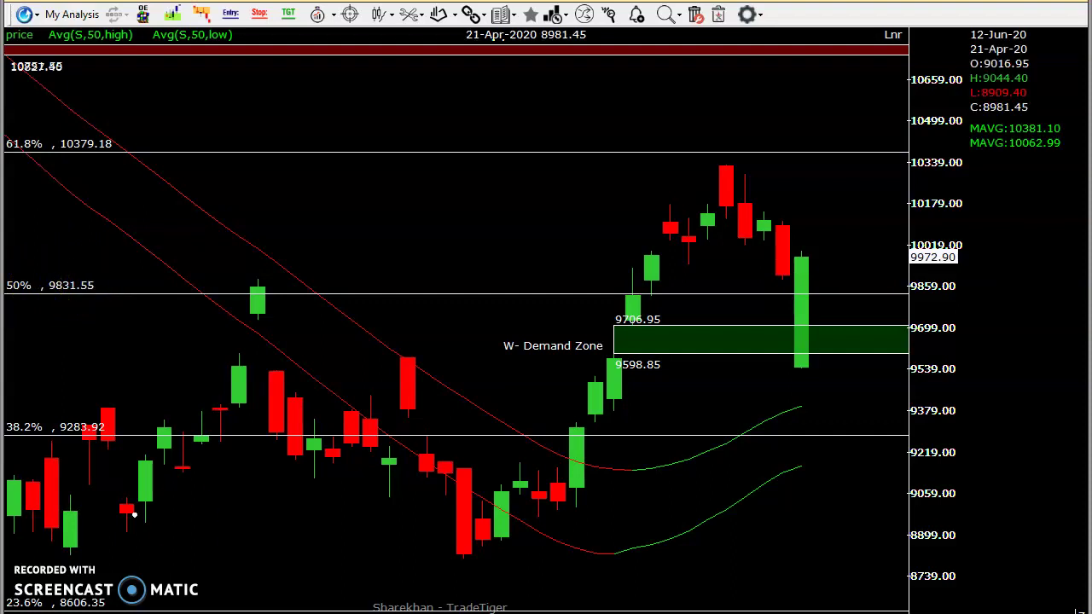
{"action": "key", "text": "alt+Tab"}
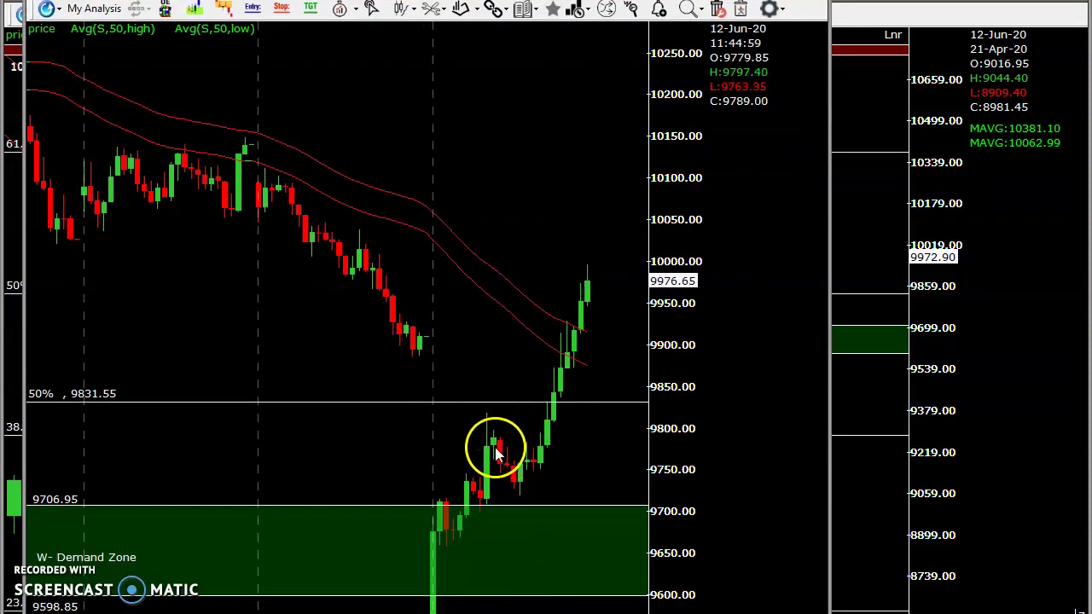
{"action": "scroll", "coordinate": [433, 488], "scroll_direction": "down", "scroll_amount": 3}
{"action": "scroll", "coordinate": [434, 488], "scroll_direction": "up", "scroll_amount": 2}
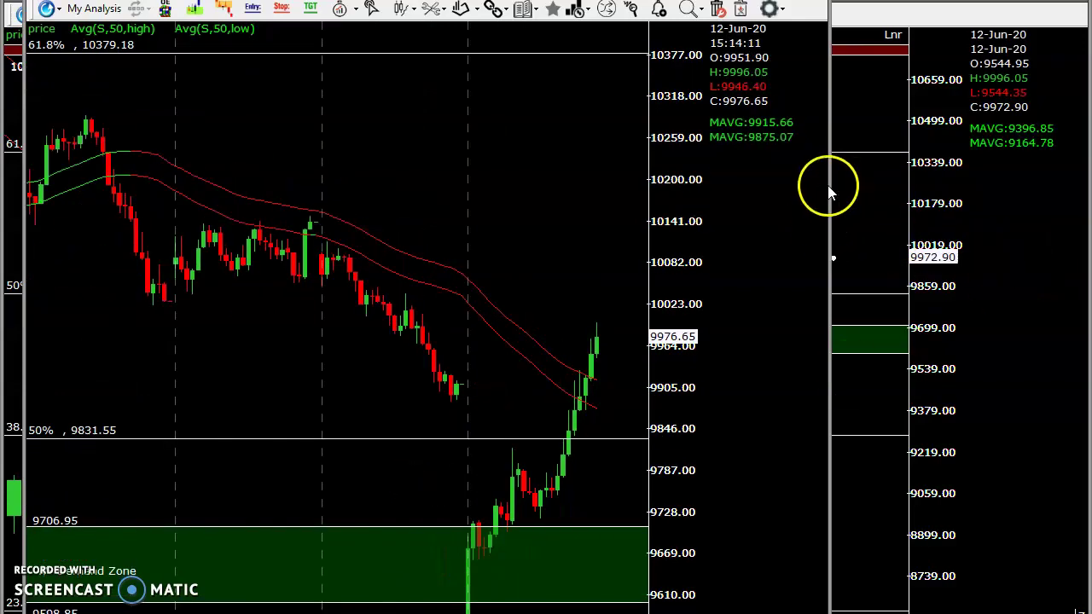
Widen the 15-minute NIFTY chart window and mark a demand zone from 9778.50 to 9818.45 on the 12-Jun candles
{"action": "left_click_drag", "start_coordinate": [829, 167], "coordinate": [1078, 167]}
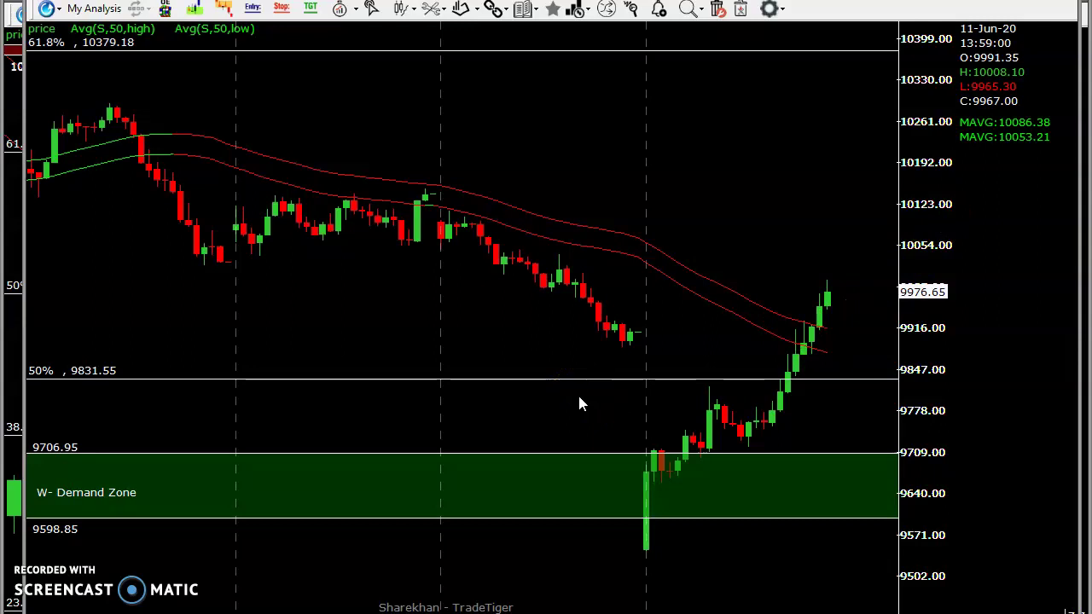
{"action": "left_click", "coordinate": [197, 10]}
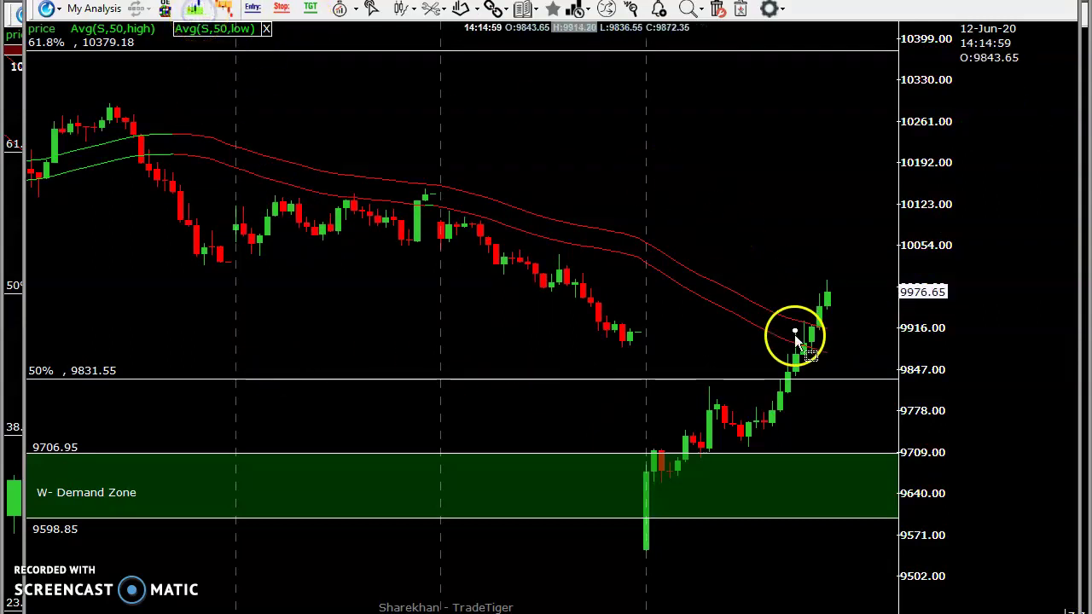
{"action": "left_click", "coordinate": [712, 404]}
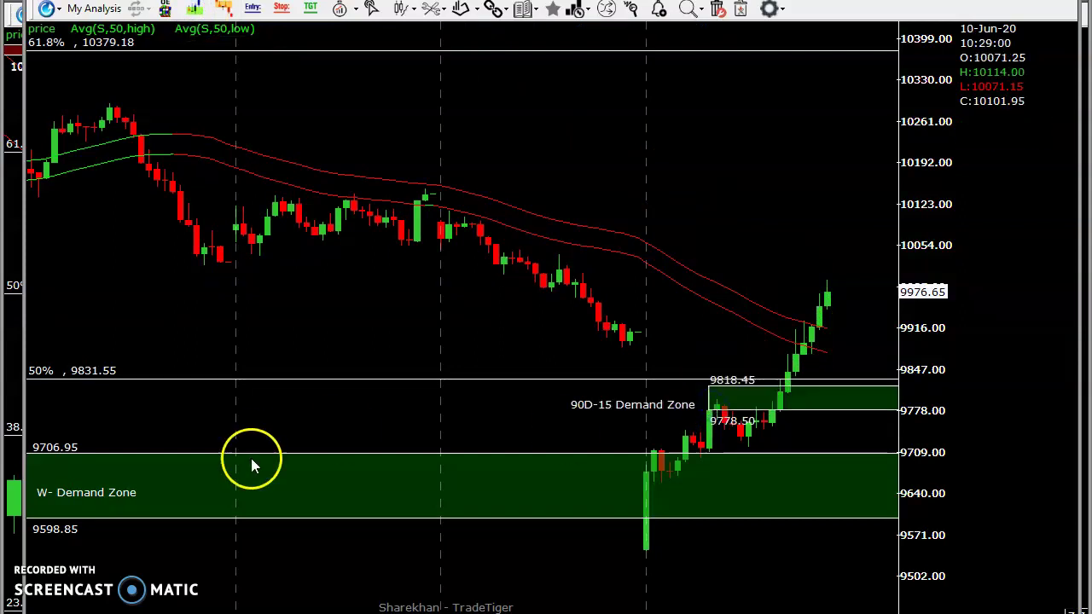
Set up a long trade around the 15-minute demand zone with entry at 9825.20, stop at 9769.70 and target at 9944.80
{"action": "left_click", "coordinate": [252, 8]}
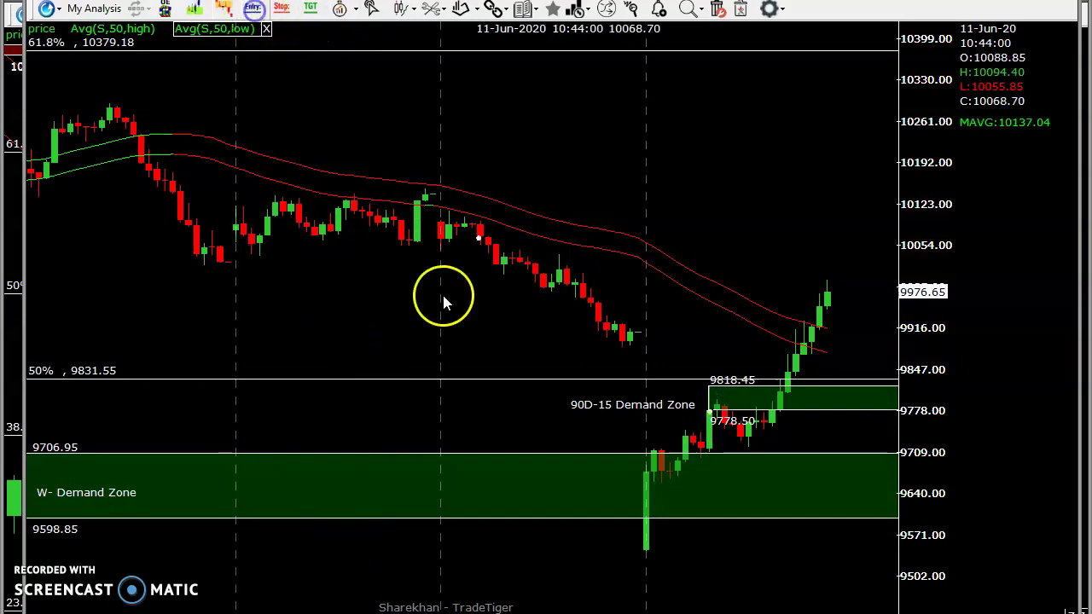
{"action": "left_click", "coordinate": [460, 384]}
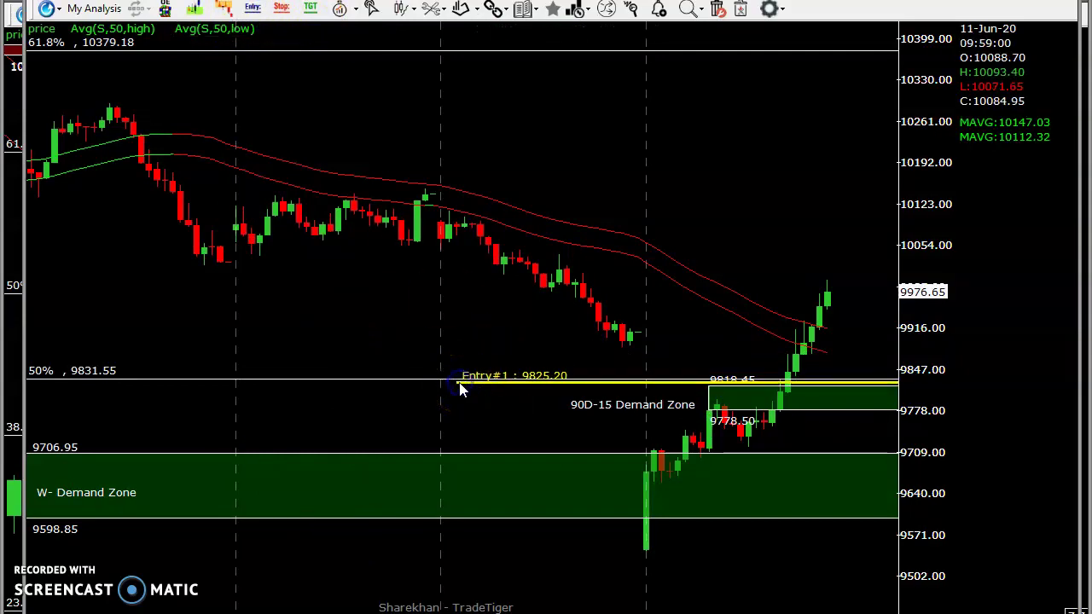
{"action": "left_click", "coordinate": [288, 20]}
{"action": "left_click", "coordinate": [357, 419]}
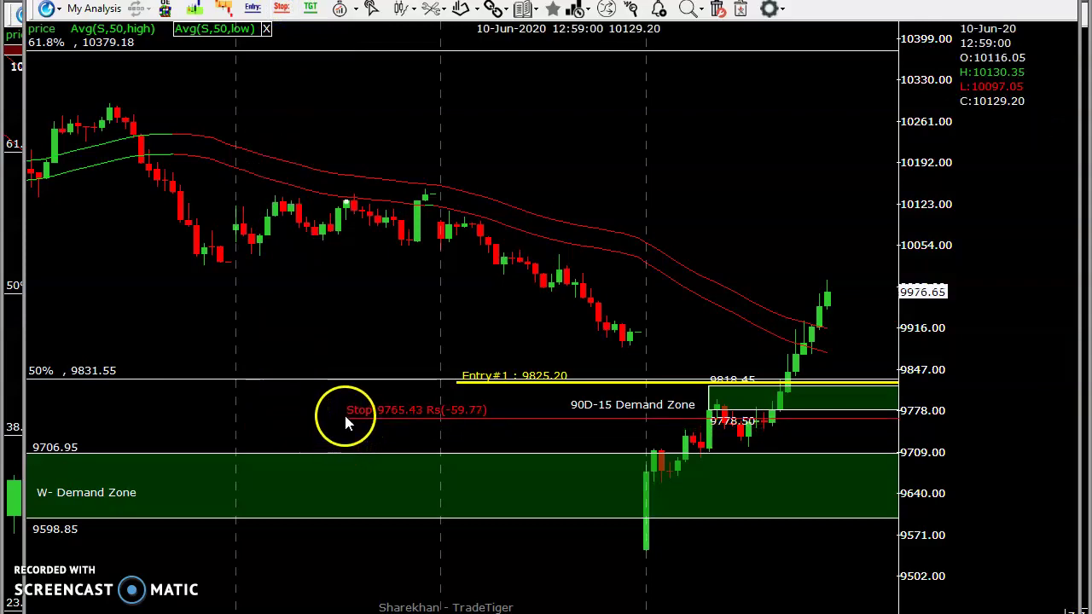
{"action": "left_click", "coordinate": [345, 415]}
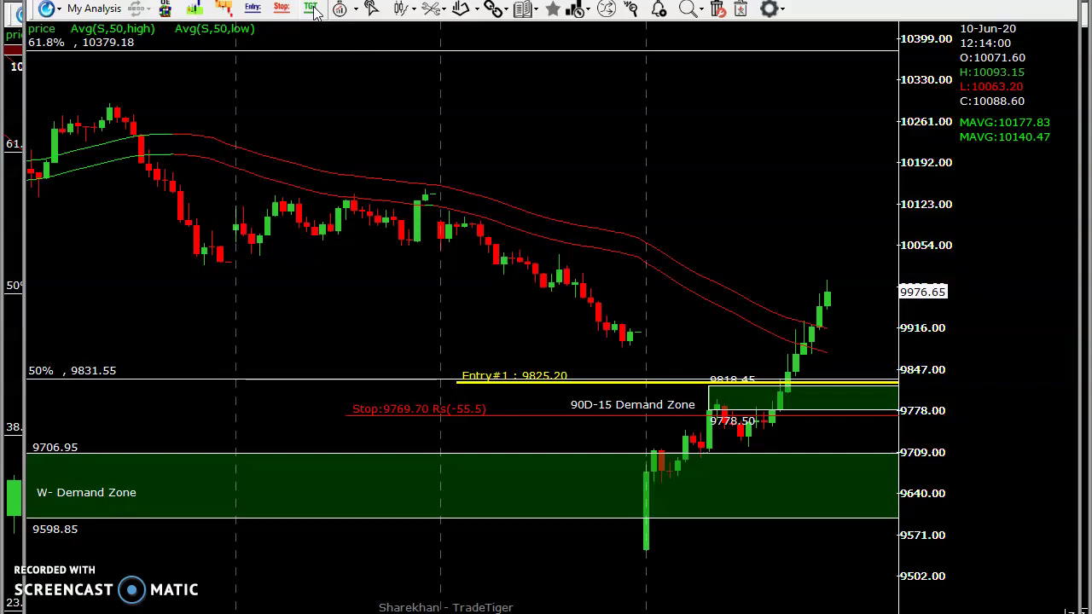
{"action": "left_click_drag", "start_coordinate": [393, 274], "coordinate": [371, 317]}
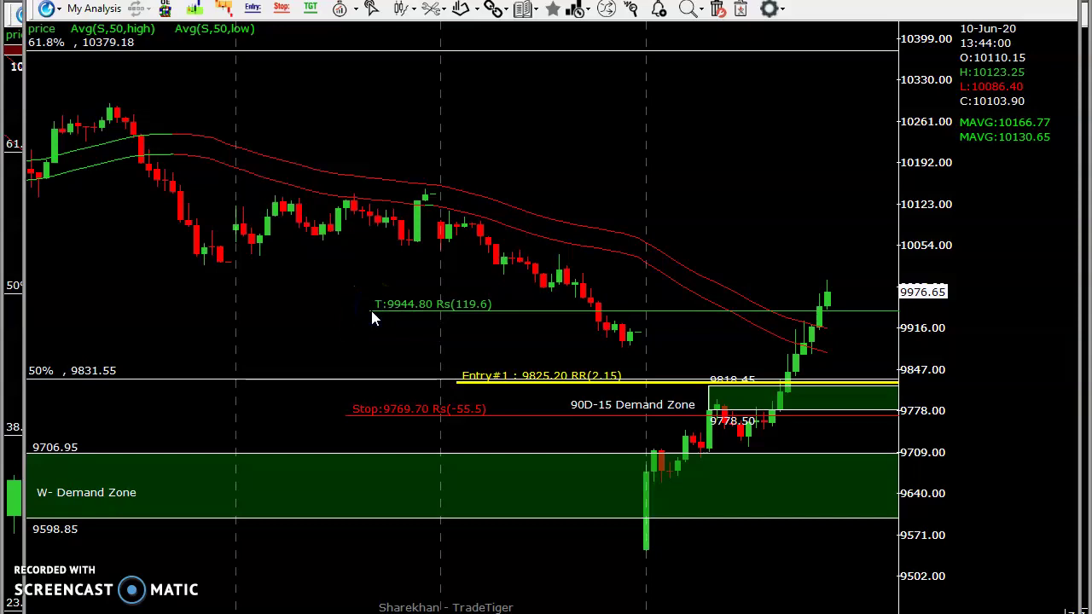
Switch to the weekly Bank Nifty chart and enlarge the candles around the weekly supply and demand zones
{"action": "left_click", "coordinate": [160, 298]}
{"action": "left_click", "coordinate": [12, 346]}
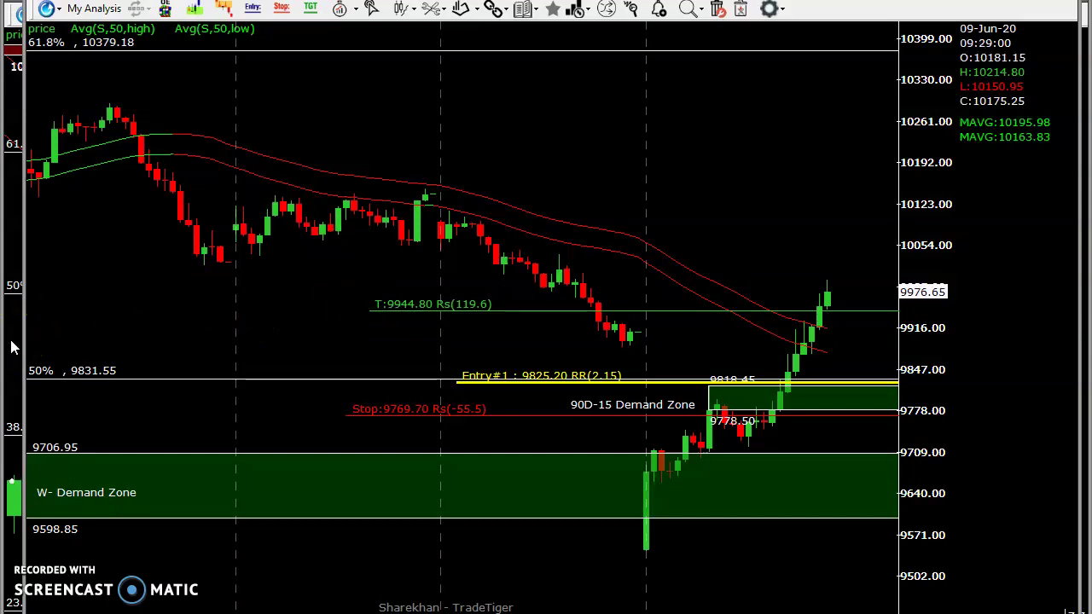
{"action": "left_click", "coordinate": [11, 342]}
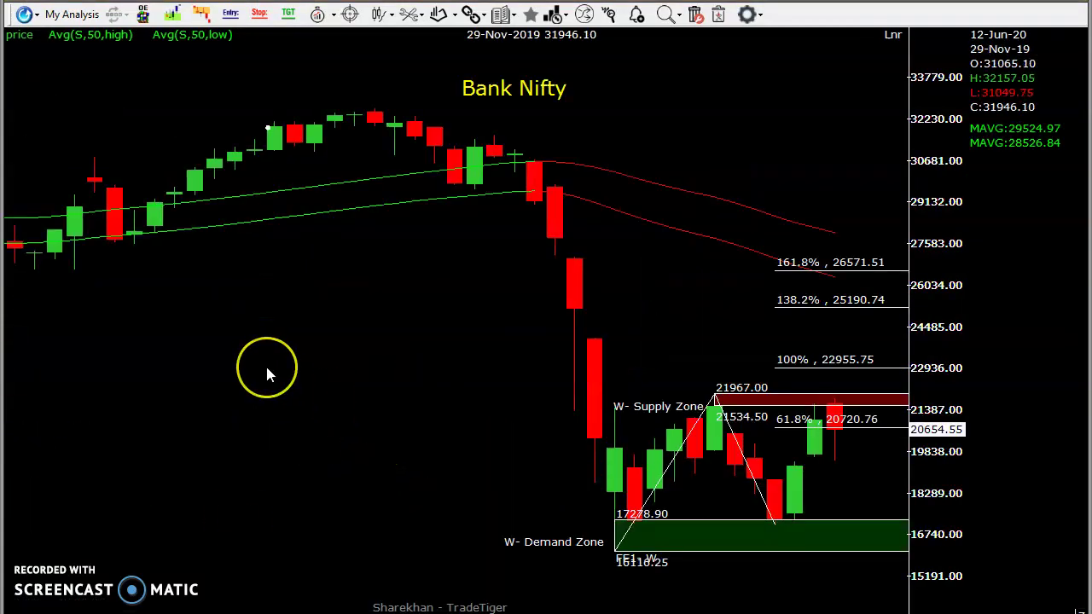
{"action": "scroll", "coordinate": [267, 369], "scroll_direction": "up", "scroll_amount": 3}
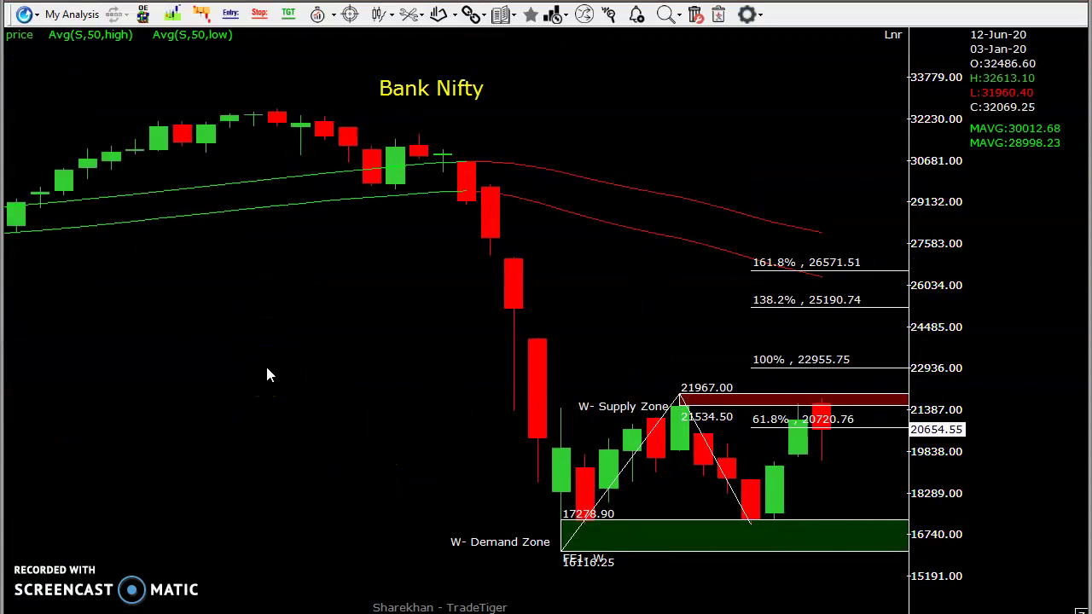
{"action": "key", "text": "Right"}
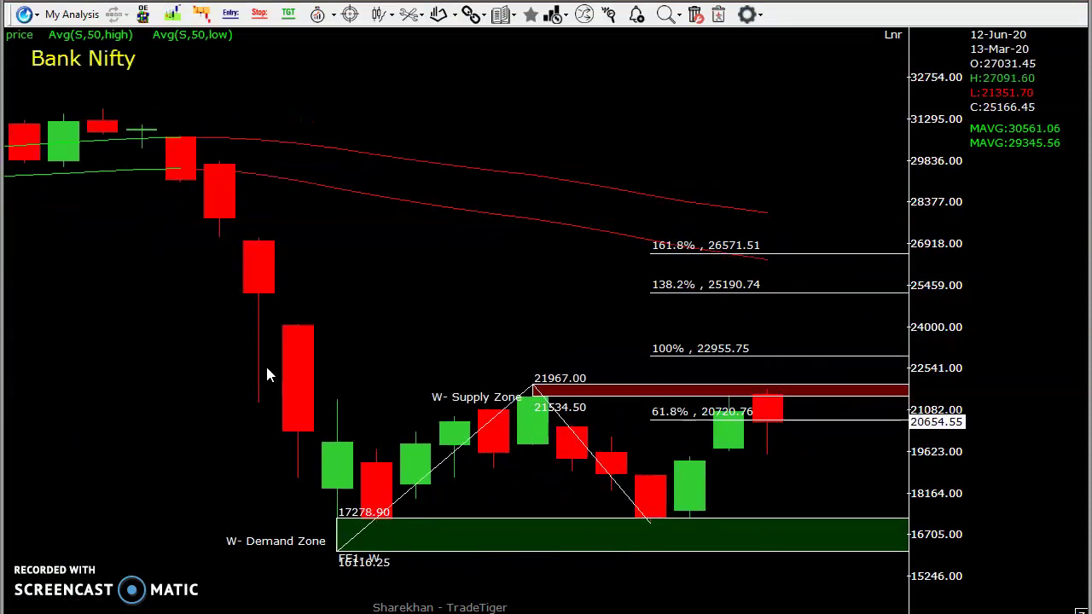
Examine the weekly Bank Nifty supply zone from its 30-Apr origin candle across to the 12-Jun candle
{"action": "left_click", "coordinate": [284, 551]}
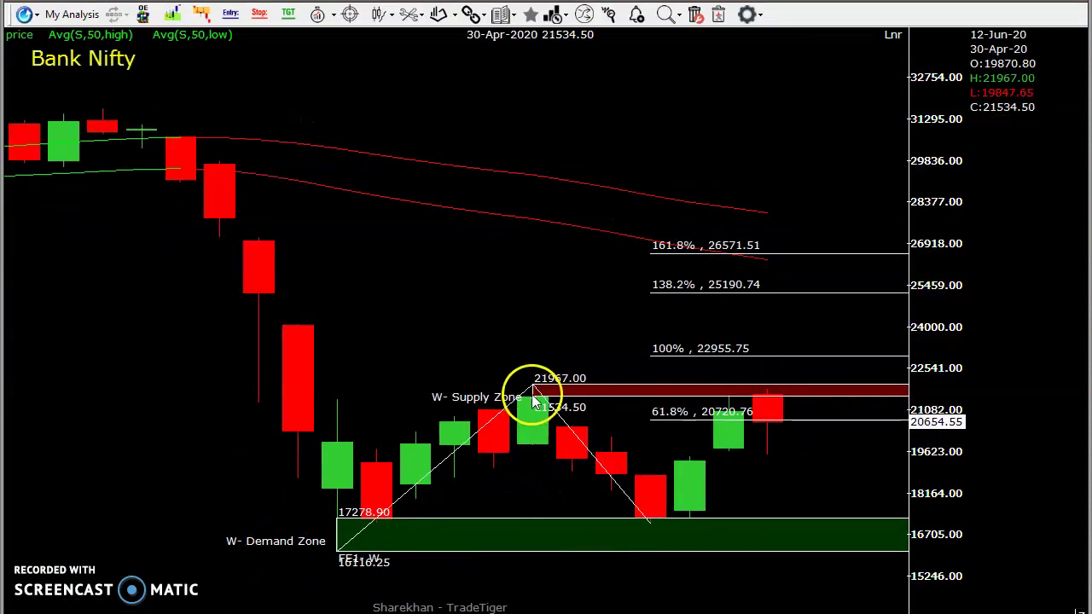
{"action": "left_click", "coordinate": [763, 399]}
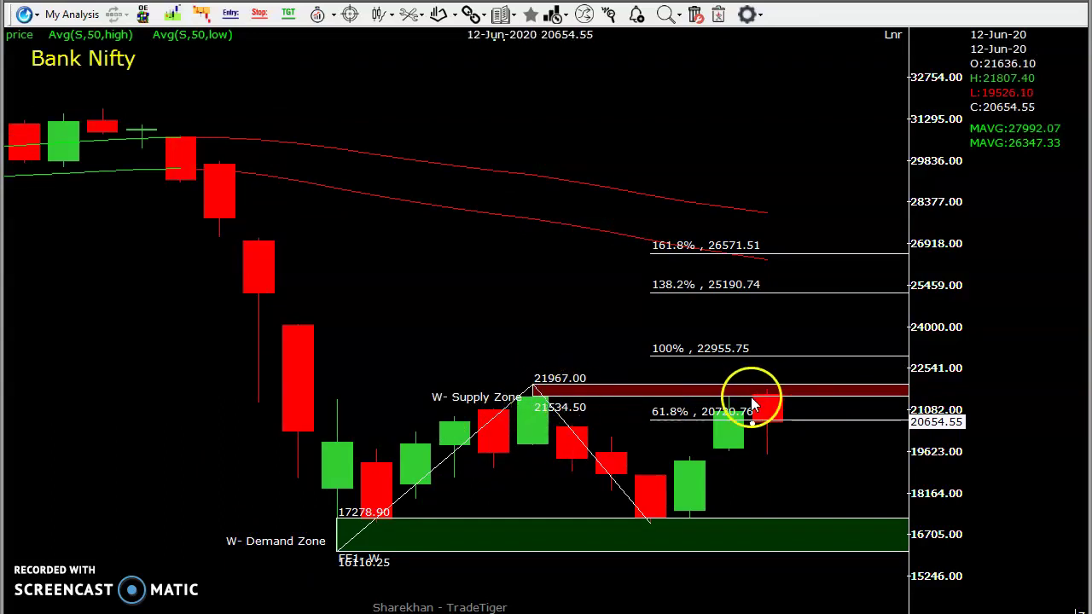
{"action": "left_click", "coordinate": [644, 397]}
{"action": "left_click", "coordinate": [538, 394]}
{"action": "left_click", "coordinate": [704, 401]}
{"action": "left_click", "coordinate": [764, 414]}
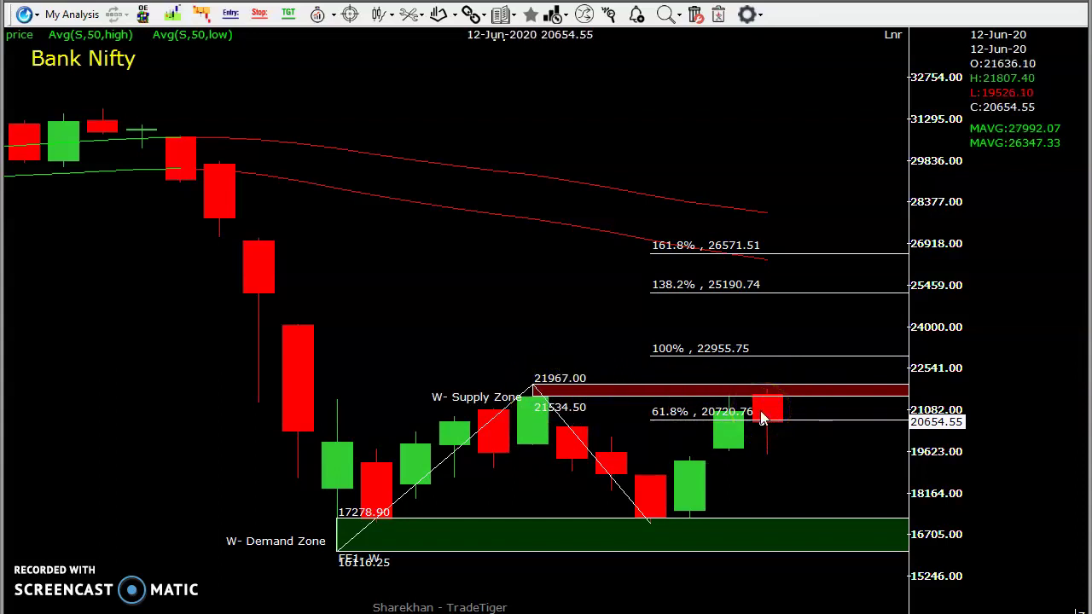
{"action": "left_click", "coordinate": [597, 394]}
{"action": "left_click", "coordinate": [536, 407]}
{"action": "left_click", "coordinate": [560, 409]}
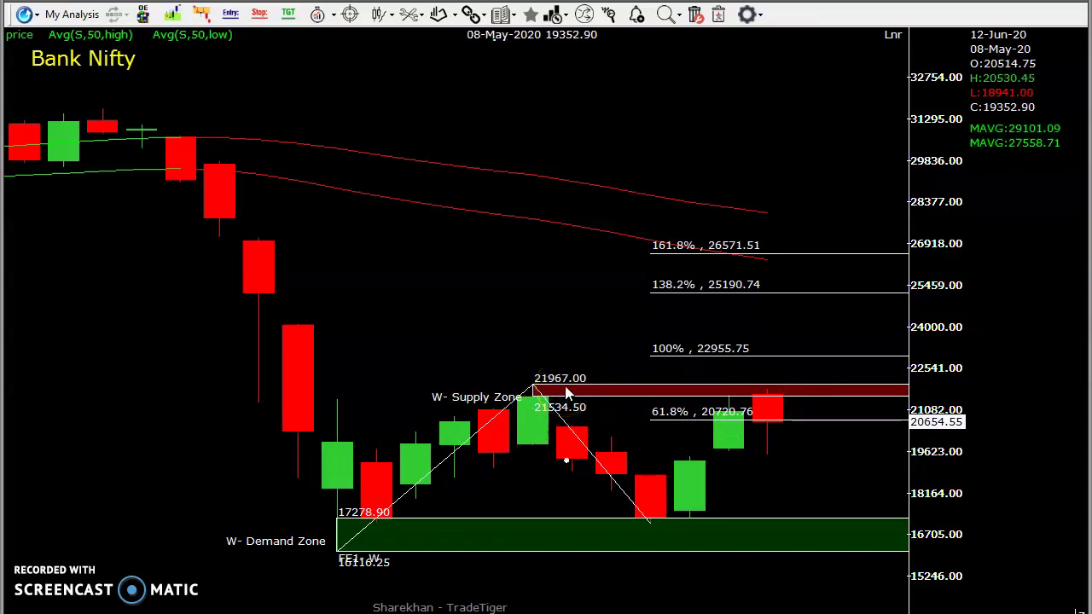
Examine how the last two weekly Bank Nifty candles sit against the supply zone and the 61.8% extension level
{"action": "left_click_drag", "start_coordinate": [567, 392], "coordinate": [765, 389]}
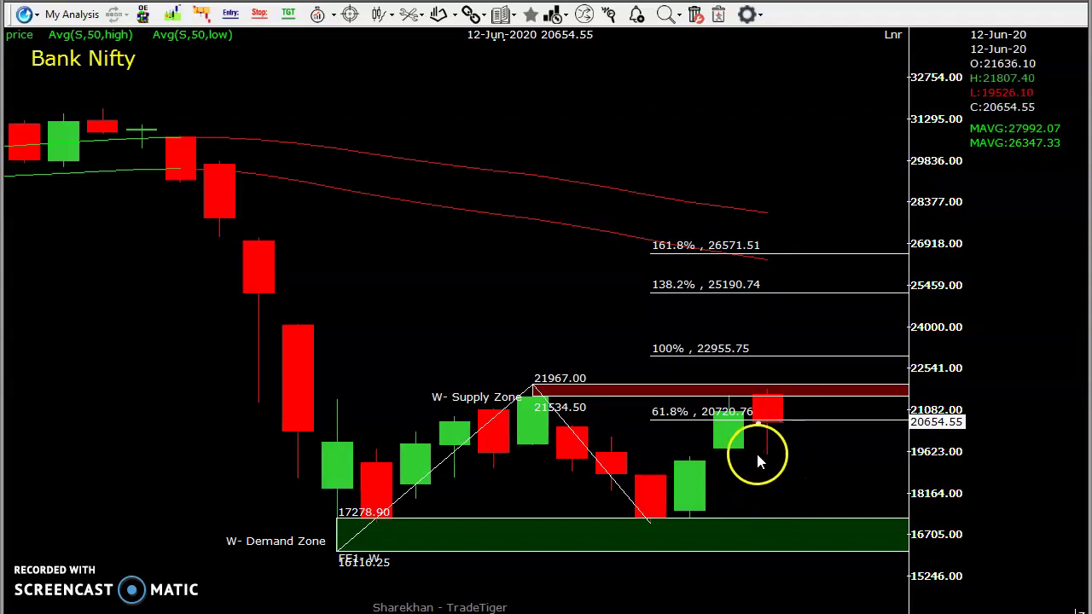
{"action": "left_click_drag", "start_coordinate": [766, 432], "coordinate": [769, 432]}
{"action": "left_click_drag", "start_coordinate": [769, 432], "coordinate": [745, 415]}
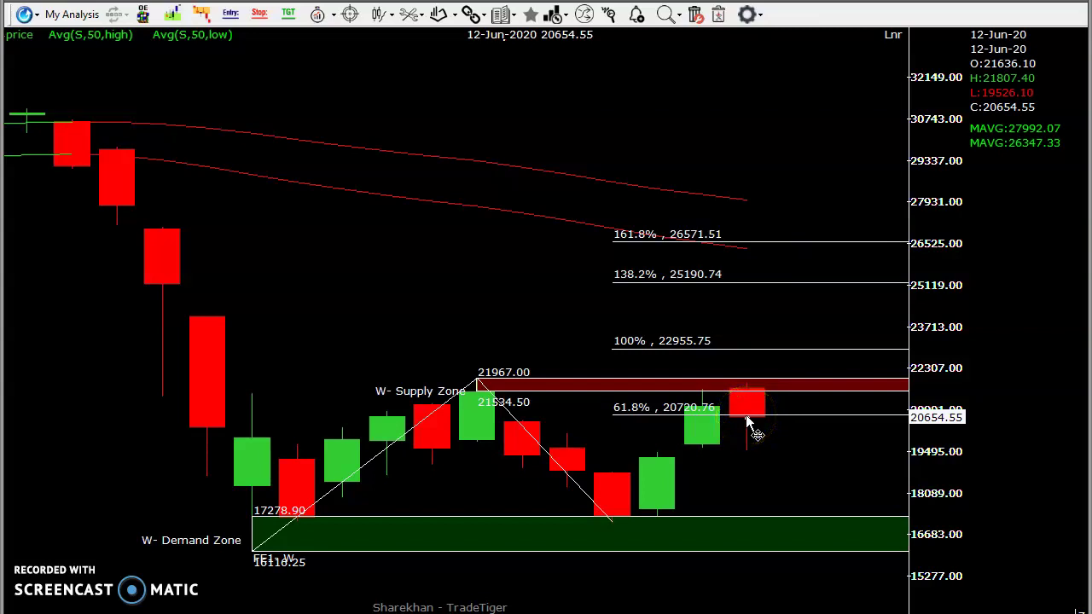
{"action": "left_click_drag", "start_coordinate": [745, 415], "coordinate": [498, 384]}
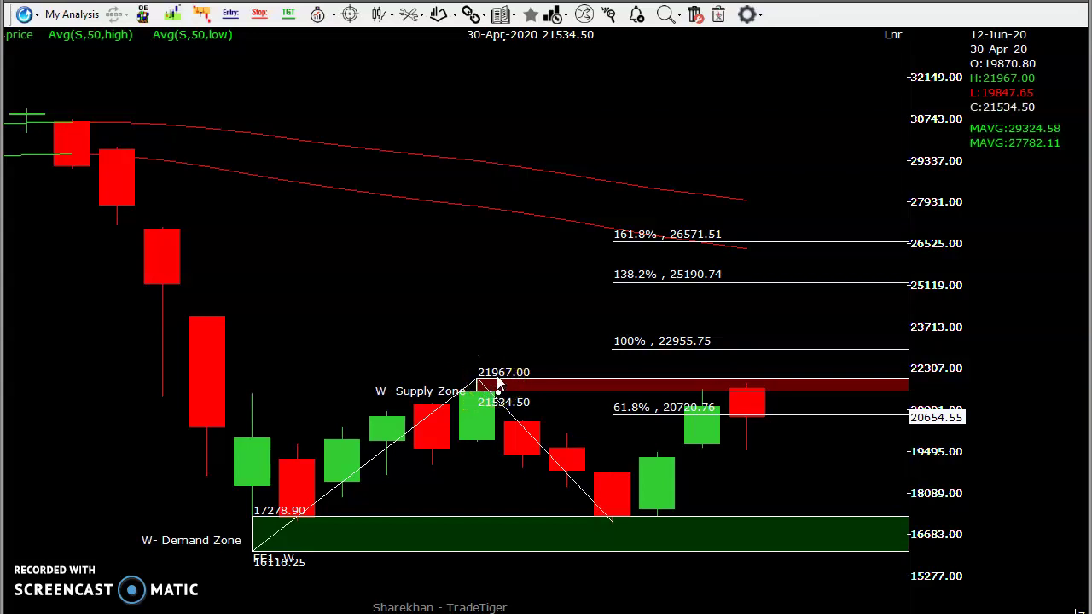
{"action": "left_click_drag", "start_coordinate": [510, 385], "coordinate": [714, 333]}
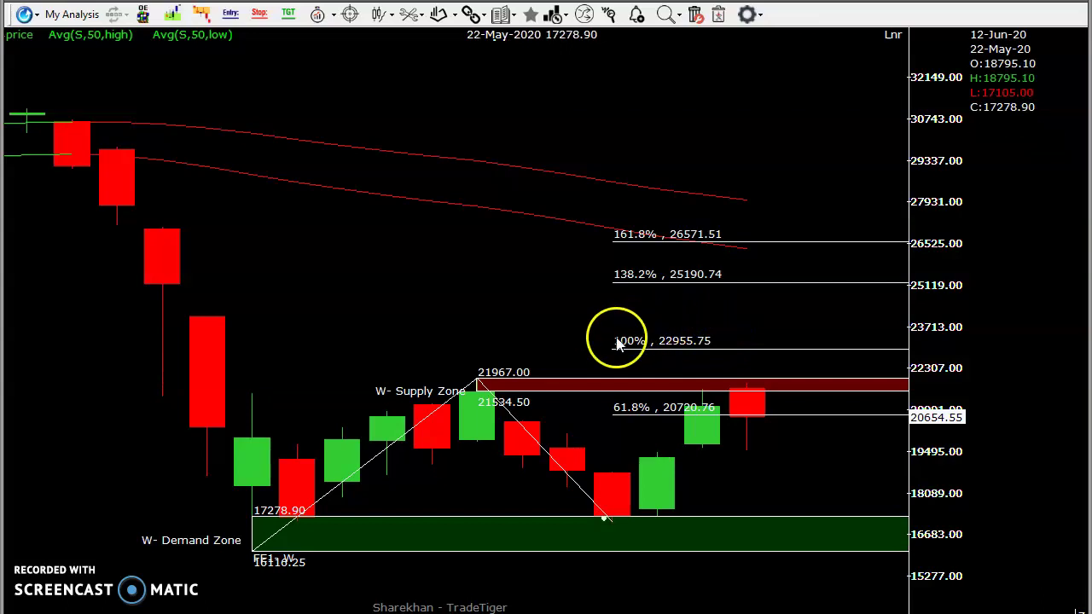
{"action": "left_click_drag", "start_coordinate": [499, 388], "coordinate": [764, 396]}
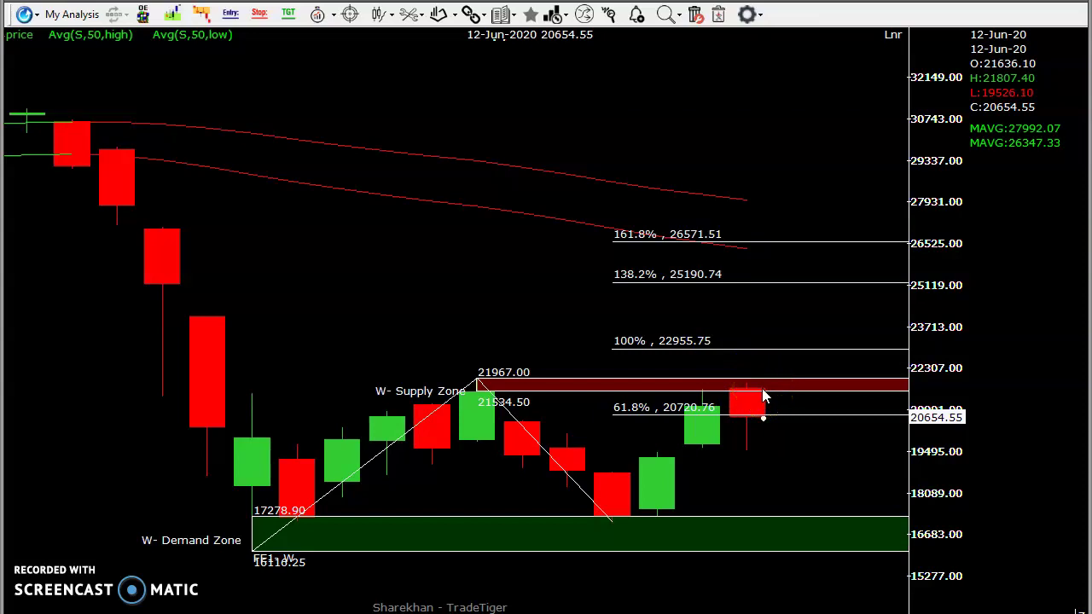
{"action": "mouse_move", "coordinate": [765, 402]}
{"action": "left_mouse_down"}
{"action": "mouse_move", "coordinate": [771, 418]}
{"action": "mouse_move", "coordinate": [456, 428]}
{"action": "mouse_move", "coordinate": [756, 371]}
{"action": "mouse_move", "coordinate": [773, 389]}
{"action": "left_mouse_up"}
{"action": "left_click_drag", "start_coordinate": [772, 384], "coordinate": [698, 462]}
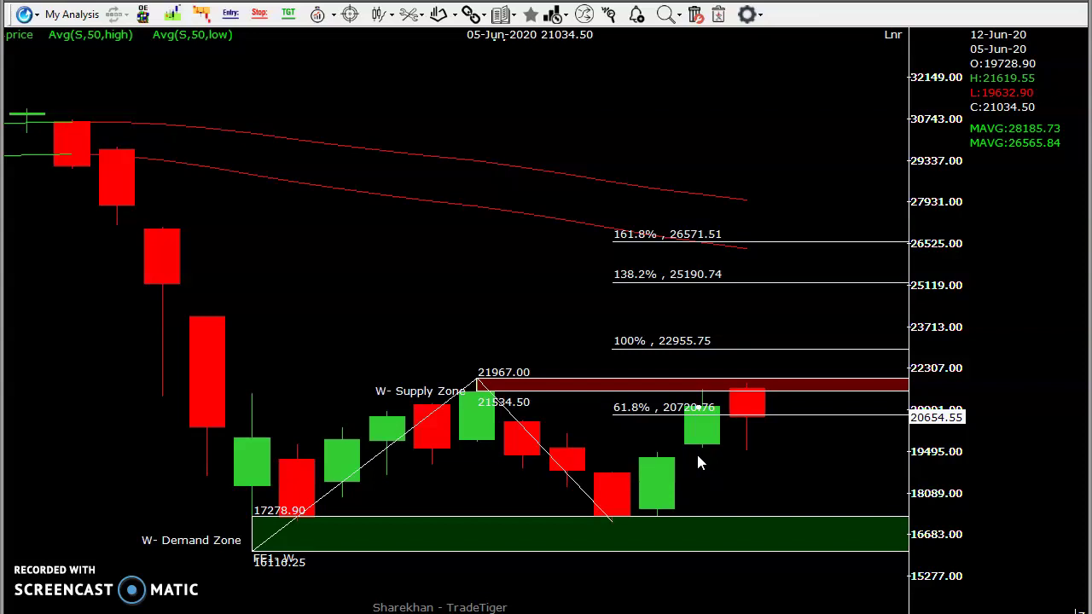
{"action": "mouse_move", "coordinate": [698, 461]}
{"action": "left_mouse_down"}
{"action": "mouse_move", "coordinate": [471, 411]}
{"action": "mouse_move", "coordinate": [493, 384]}
{"action": "mouse_move", "coordinate": [658, 435]}
{"action": "mouse_move", "coordinate": [706, 463]}
{"action": "left_mouse_up"}
{"action": "left_click_drag", "start_coordinate": [694, 418], "coordinate": [721, 419]}
{"action": "left_click_drag", "start_coordinate": [719, 418], "coordinate": [731, 353]}
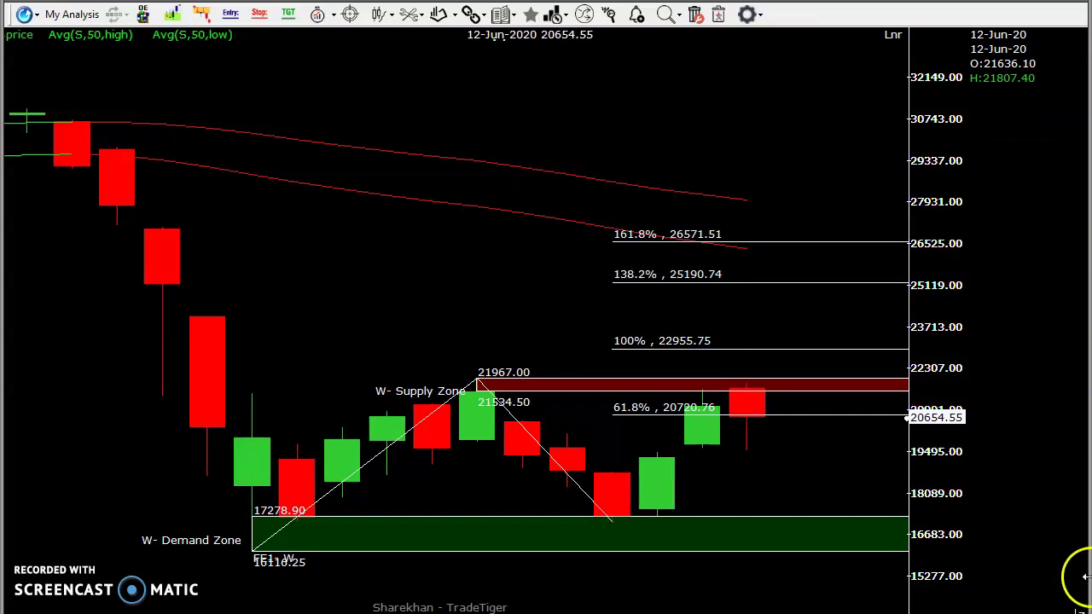
Change the Bank Nifty chart to the daily interval and show both weekly zones with the full Fibonacci extension
{"action": "key", "text": "space"}
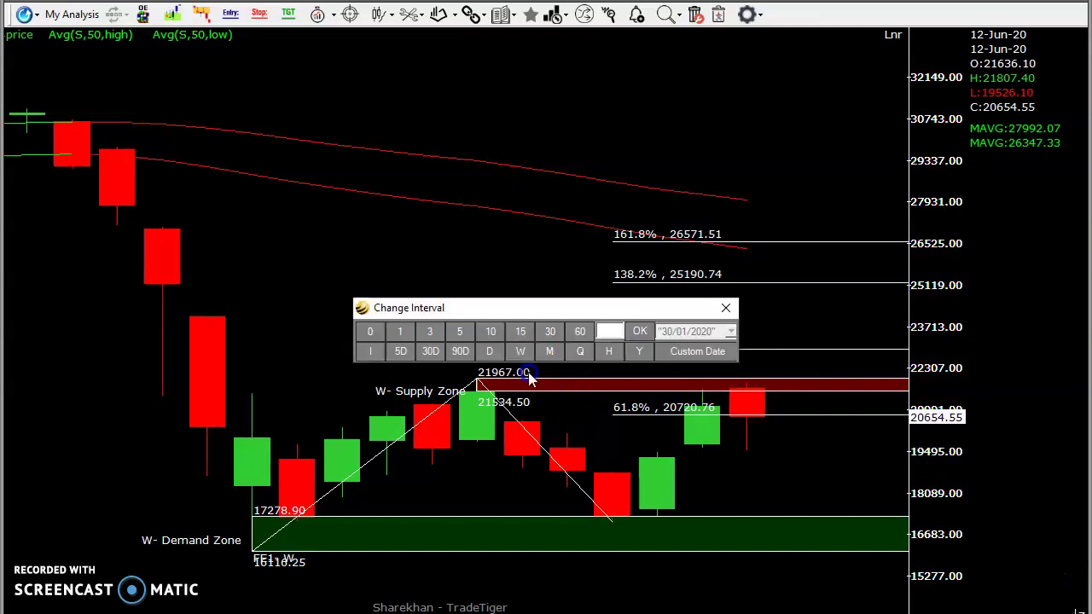
{"action": "left_click", "coordinate": [489, 351]}
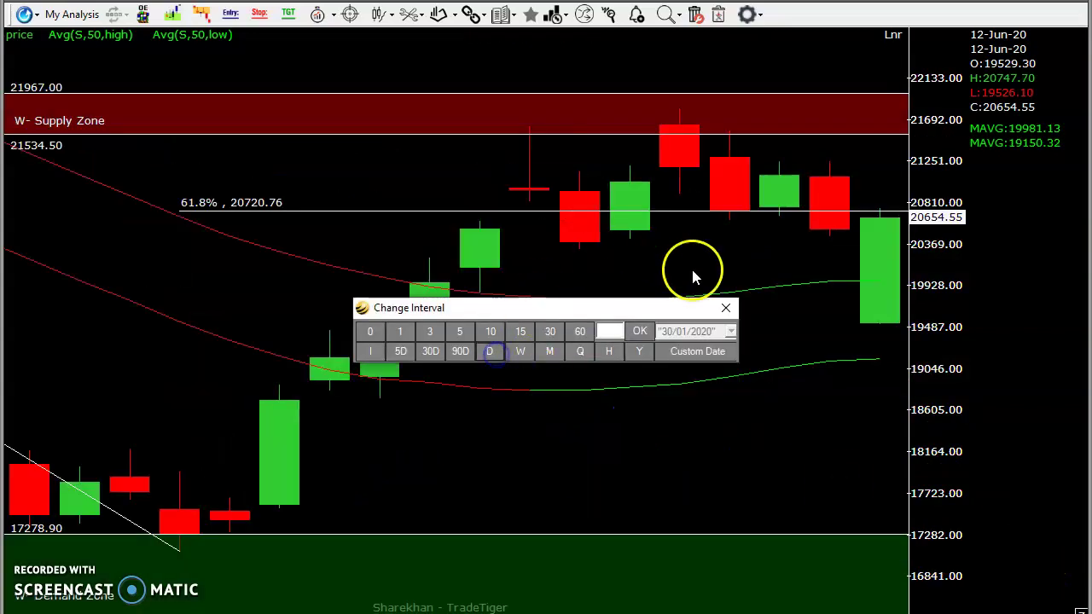
{"action": "left_click", "coordinate": [725, 307]}
{"action": "scroll", "coordinate": [724, 306], "scroll_direction": "down", "scroll_amount": 4}
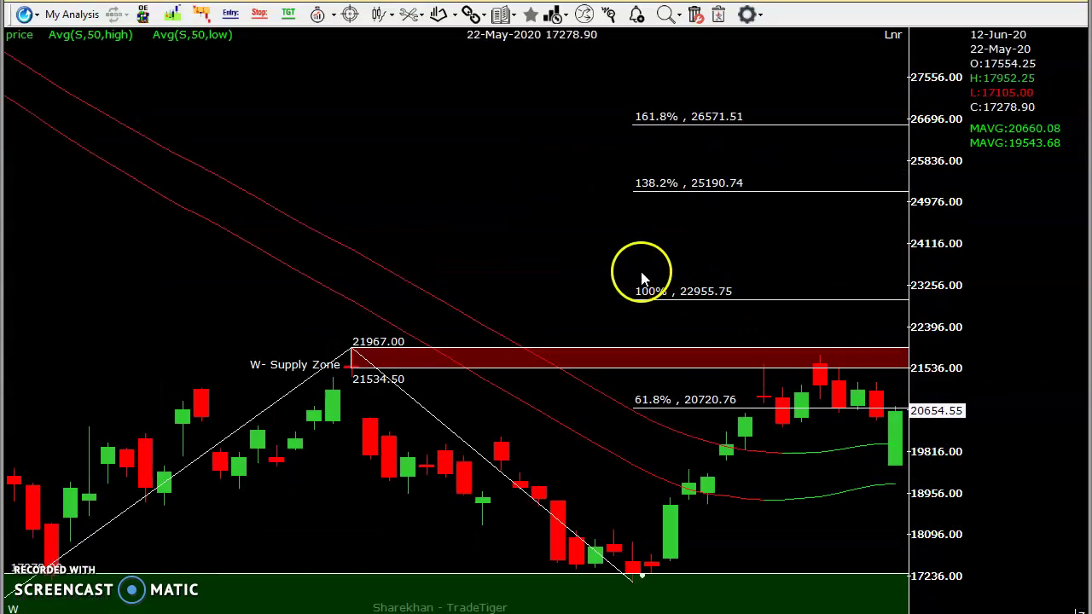
{"action": "scroll", "coordinate": [639, 281], "scroll_direction": "down", "scroll_amount": 3}
{"action": "scroll", "coordinate": [639, 281], "scroll_direction": "down", "scroll_amount": 1}
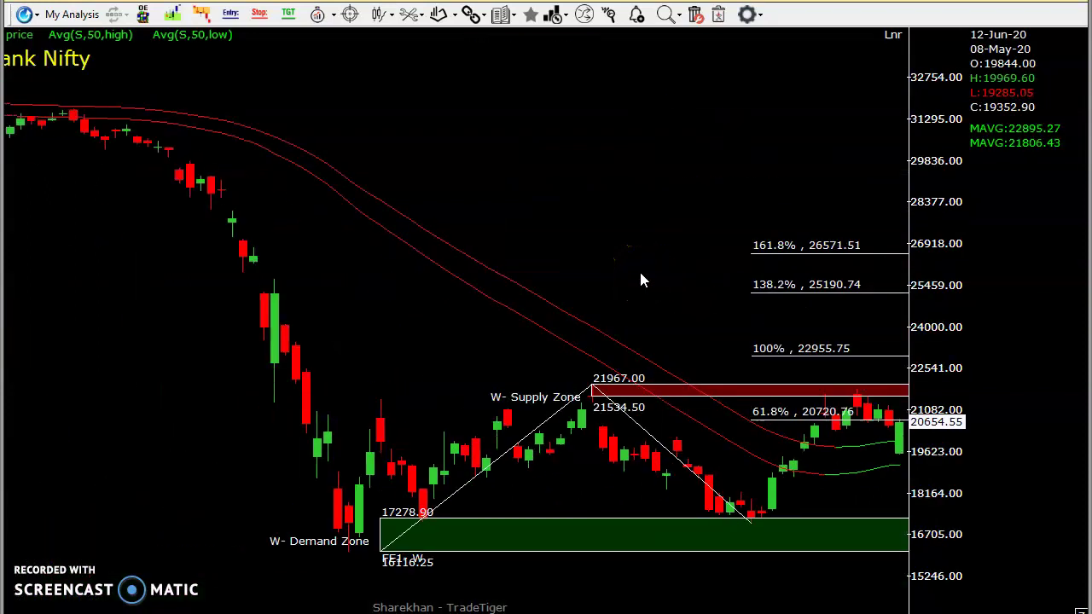
Mark a daily demand zone from 19358.05 to 19632.90 at the base just before the 01-Jun candle
{"action": "scroll", "coordinate": [640, 280], "scroll_direction": "up", "scroll_amount": 2}
{"action": "scroll", "coordinate": [640, 281], "scroll_direction": "down", "scroll_amount": 1}
{"action": "scroll", "coordinate": [641, 280], "scroll_direction": "up", "scroll_amount": 3}
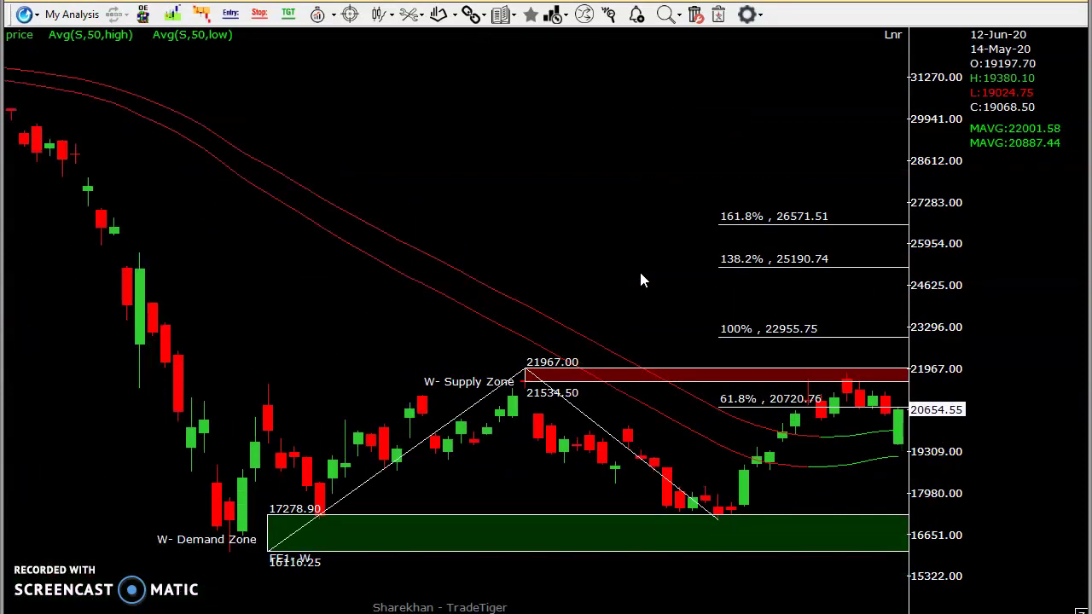
{"action": "left_click_drag", "start_coordinate": [780, 480], "coordinate": [338, 154]}
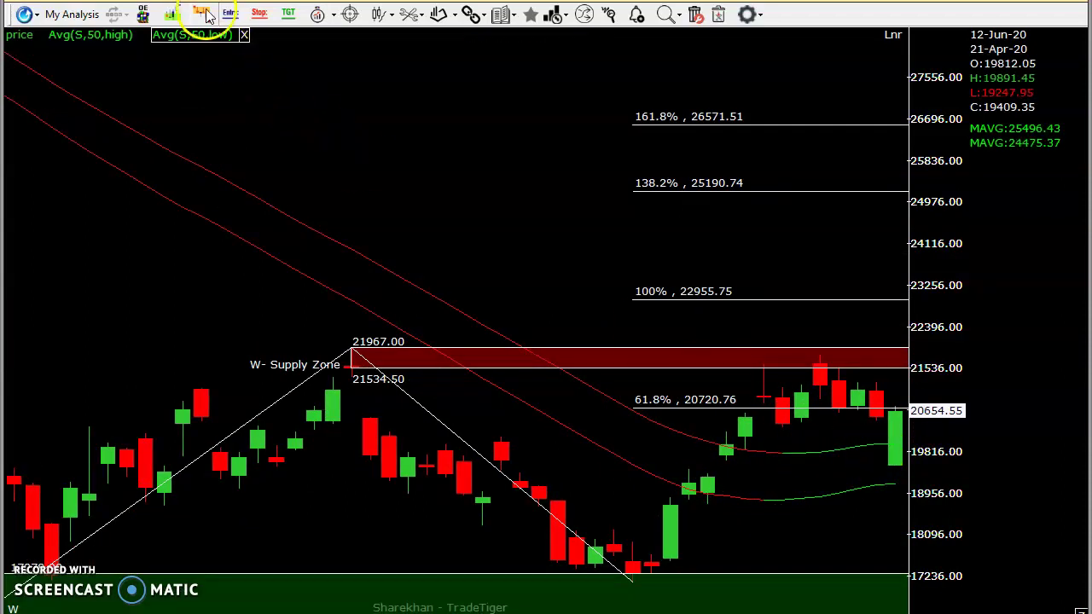
{"action": "left_click_drag", "start_coordinate": [799, 402], "coordinate": [725, 463]}
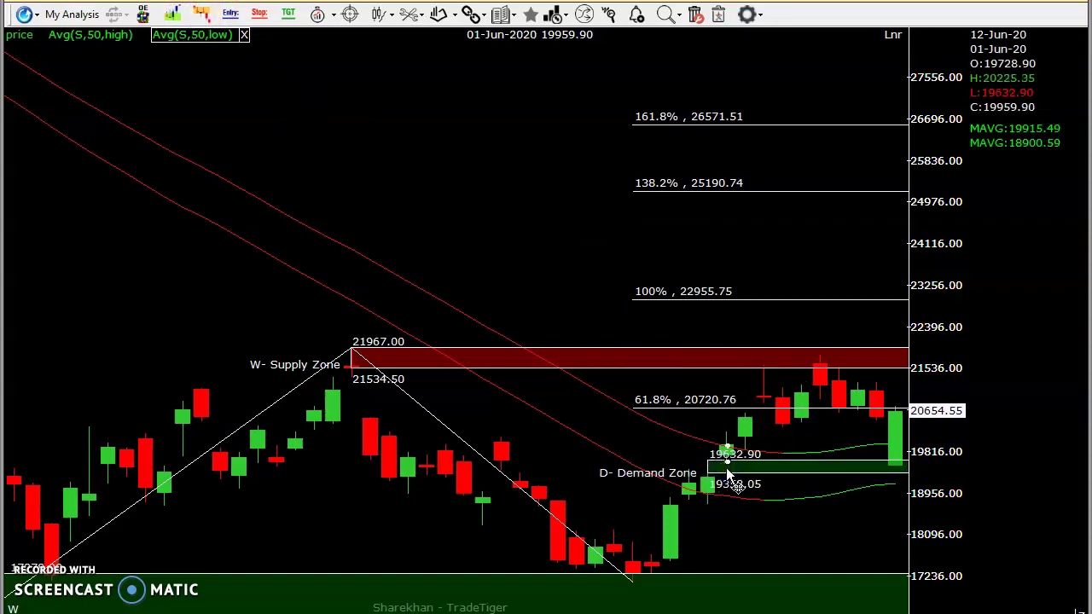
Examine the latest daily Bank Nifty candle against the new daily demand zone, the weekly supply zone and the extension levels
{"action": "scroll", "coordinate": [466, 157], "scroll_direction": "up", "scroll_amount": 3}
{"action": "scroll", "coordinate": [467, 159], "scroll_direction": "up", "scroll_amount": 1}
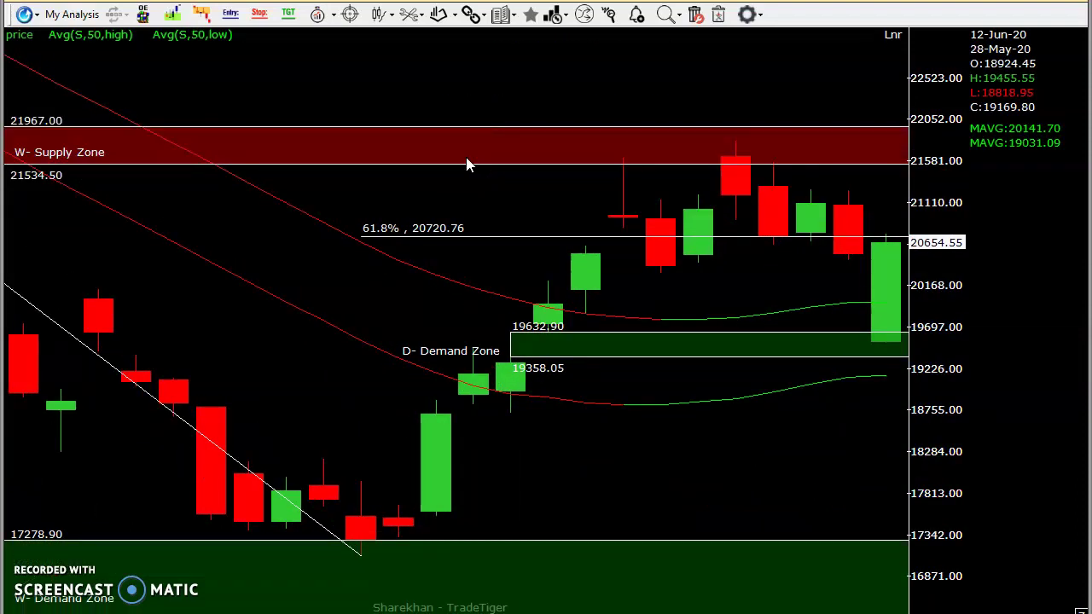
{"action": "left_click", "coordinate": [511, 353]}
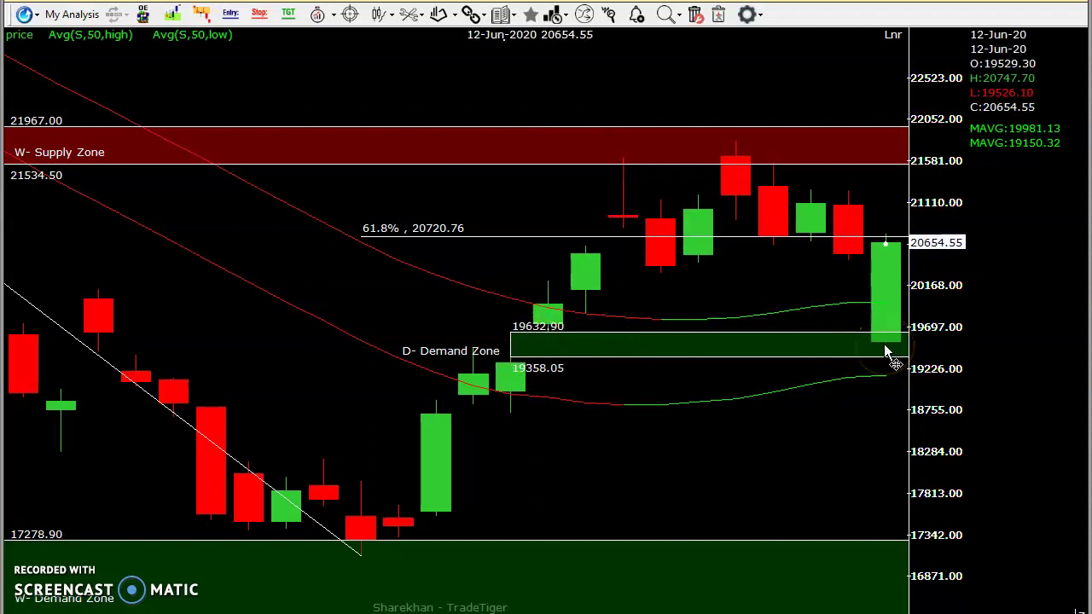
{"action": "mouse_move", "coordinate": [884, 343]}
{"action": "left_mouse_down"}
{"action": "mouse_move", "coordinate": [492, 324]}
{"action": "mouse_move", "coordinate": [884, 340]}
{"action": "left_mouse_up"}
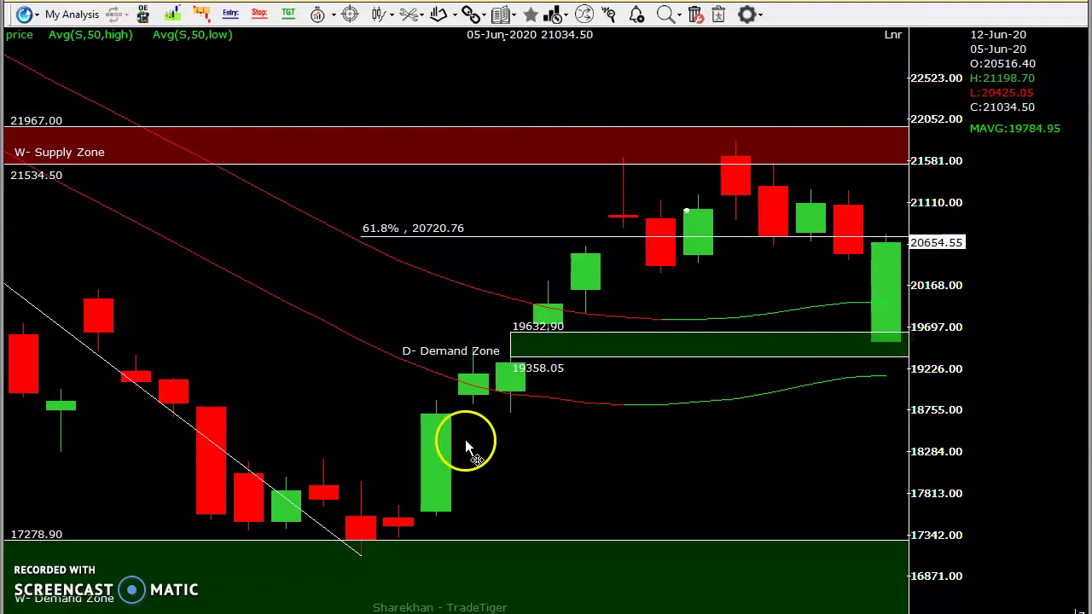
{"action": "scroll", "coordinate": [655, 341], "scroll_direction": "down", "scroll_amount": 1}
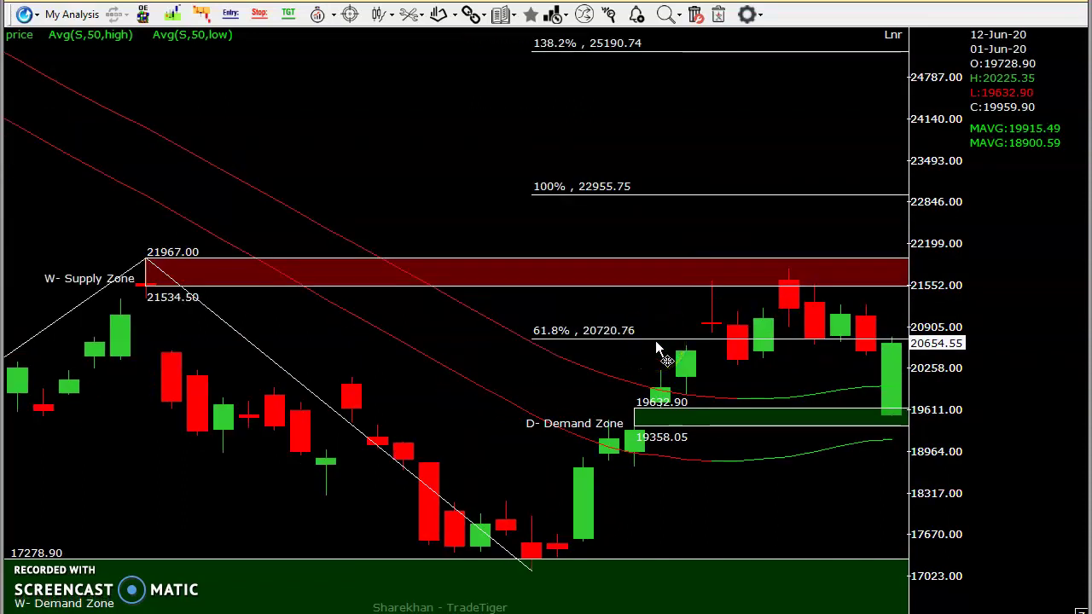
{"action": "left_click", "coordinate": [680, 229]}
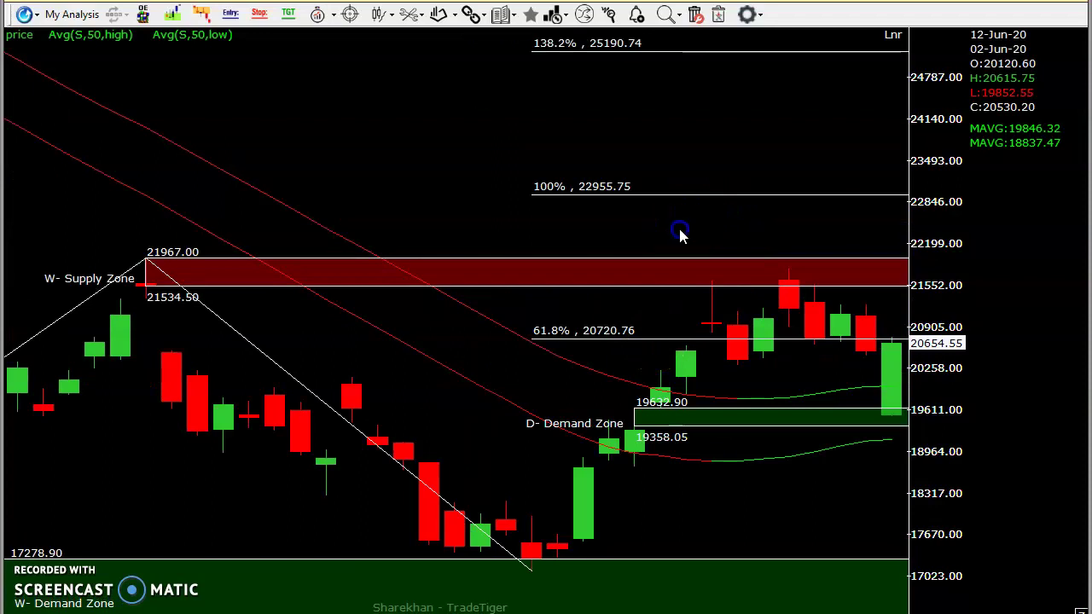
Examine the daily Bank Nifty candles from 05-Jun to 12-Jun between the weekly supply zone and the daily demand zone
{"action": "left_click_drag", "start_coordinate": [680, 233], "coordinate": [639, 239]}
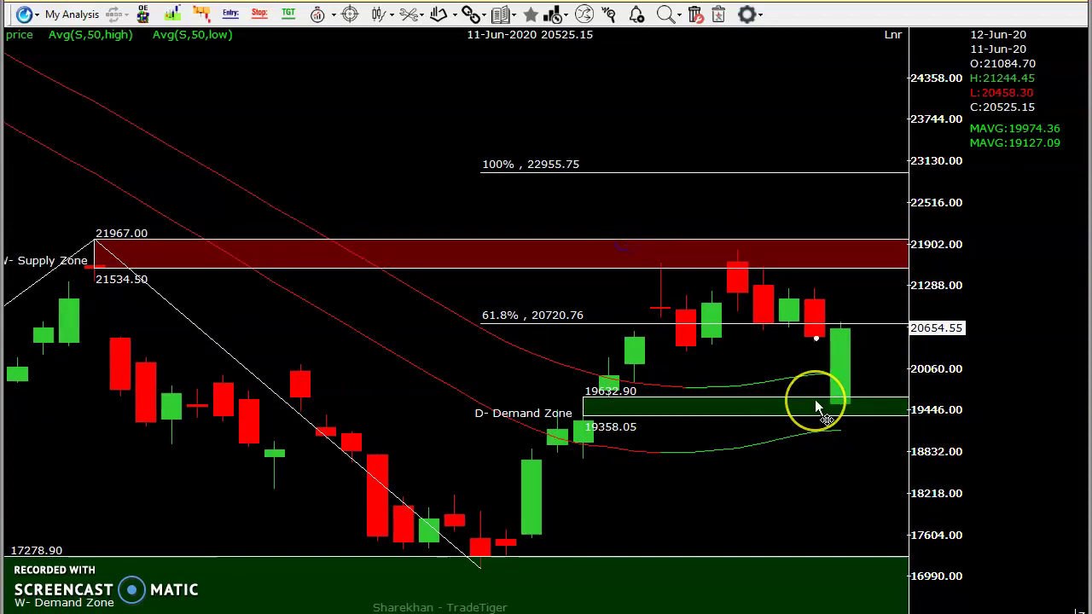
{"action": "left_click", "coordinate": [601, 437]}
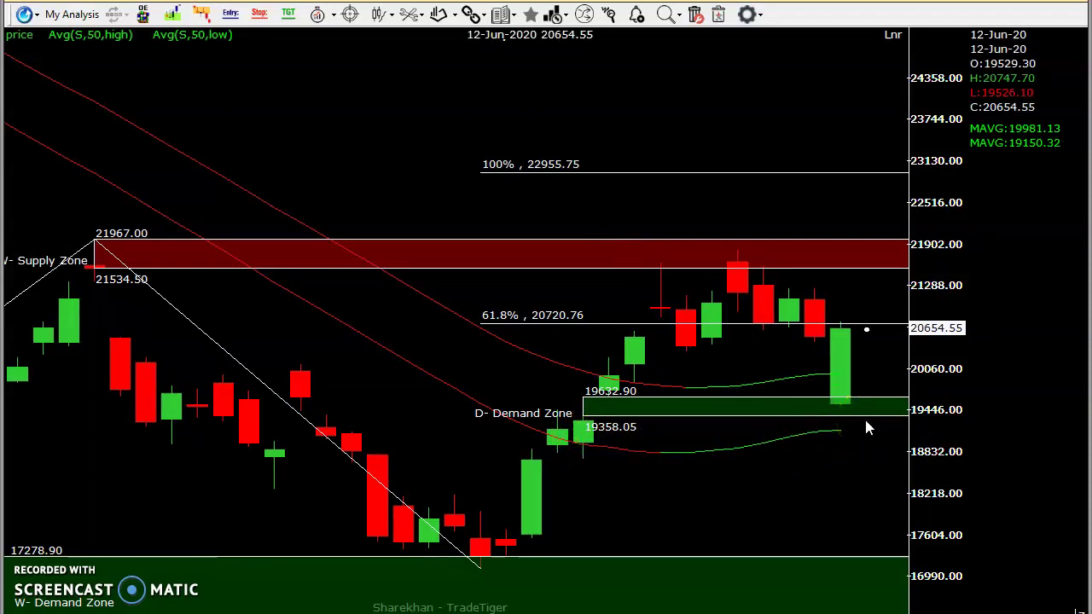
{"action": "left_click", "coordinate": [541, 498]}
{"action": "scroll", "coordinate": [541, 498], "scroll_direction": "down", "scroll_amount": 1}
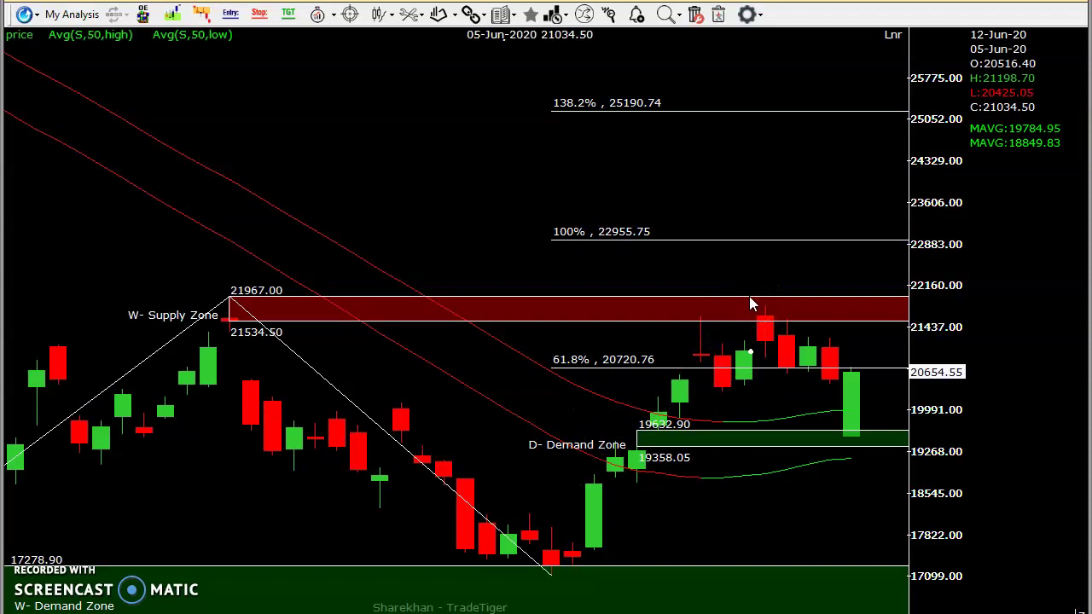
{"action": "left_click", "coordinate": [786, 203]}
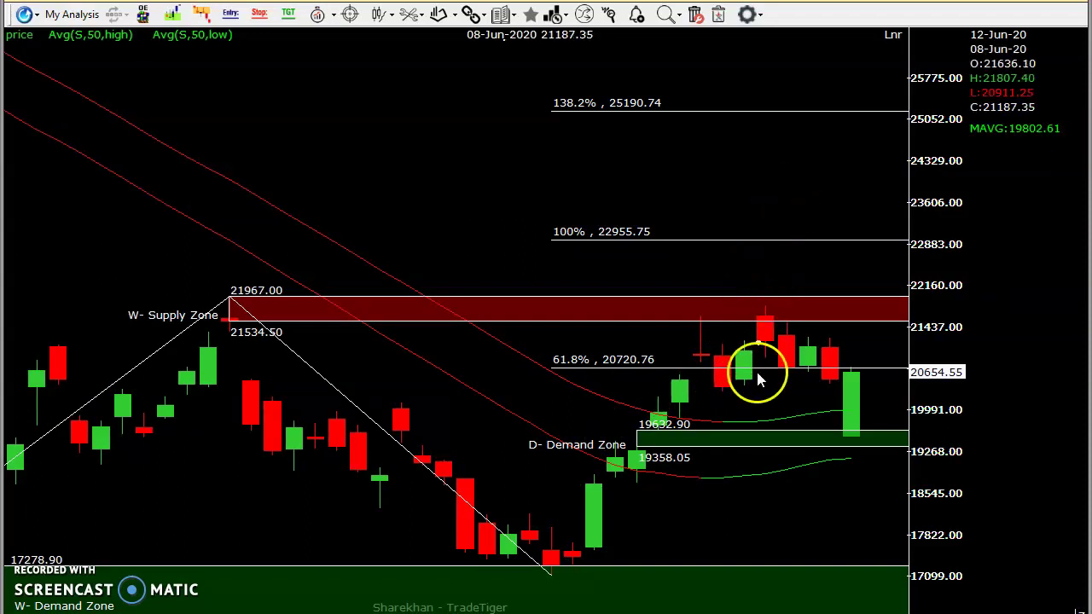
{"action": "left_click_drag", "start_coordinate": [618, 450], "coordinate": [681, 453]}
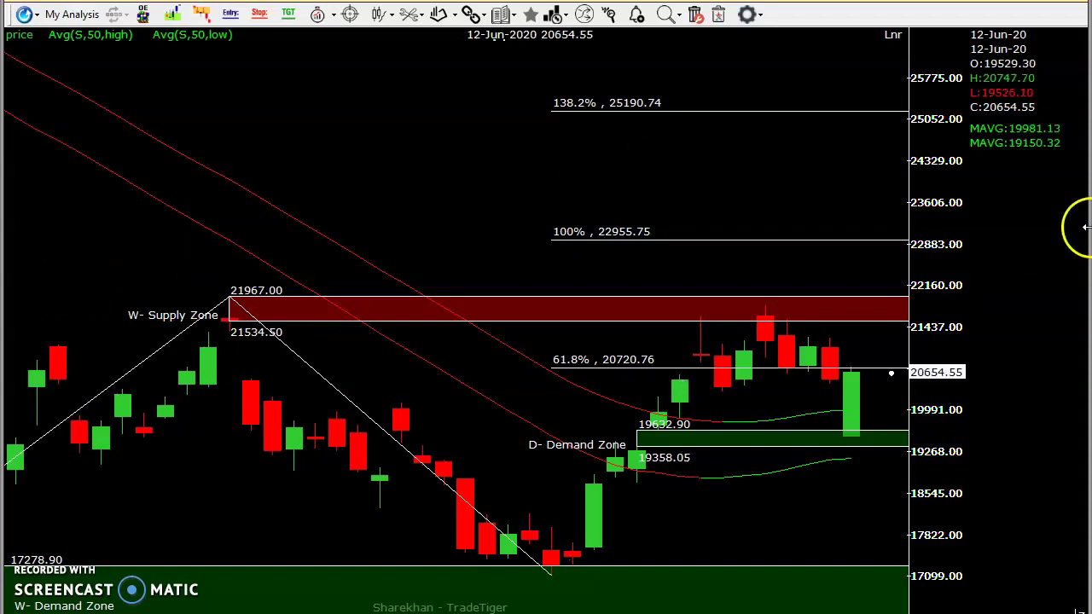
Bring up the 15-minute Bank Nifty chart, widen it, and frame the 90D-15 demand zone with its entry, stop and target lines
{"action": "left_click_drag", "start_coordinate": [1088, 218], "coordinate": [982, 251]}
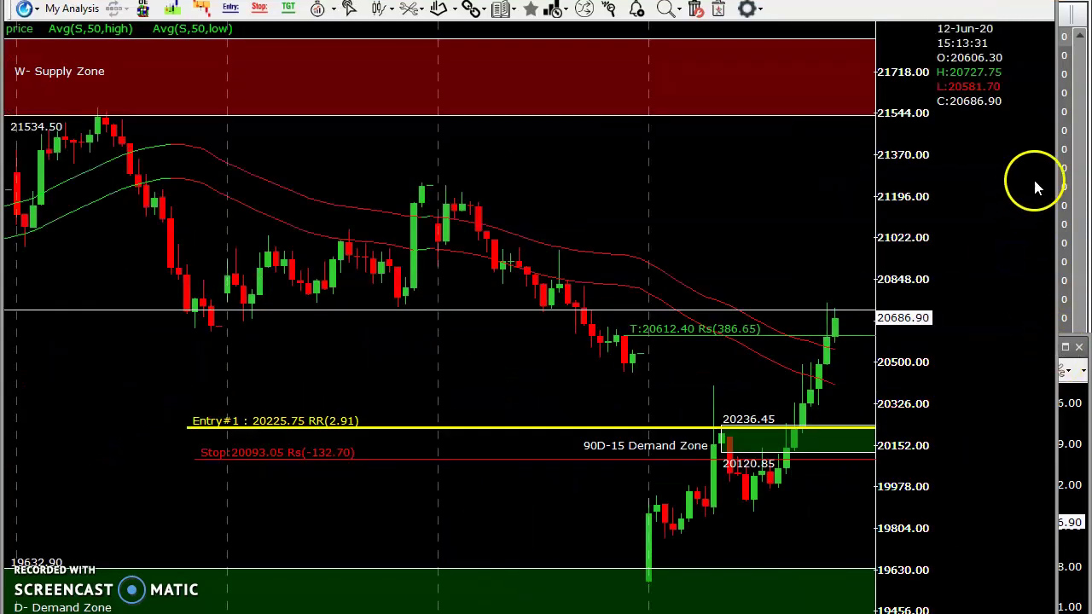
{"action": "left_click_drag", "start_coordinate": [1060, 180], "coordinate": [1087, 180]}
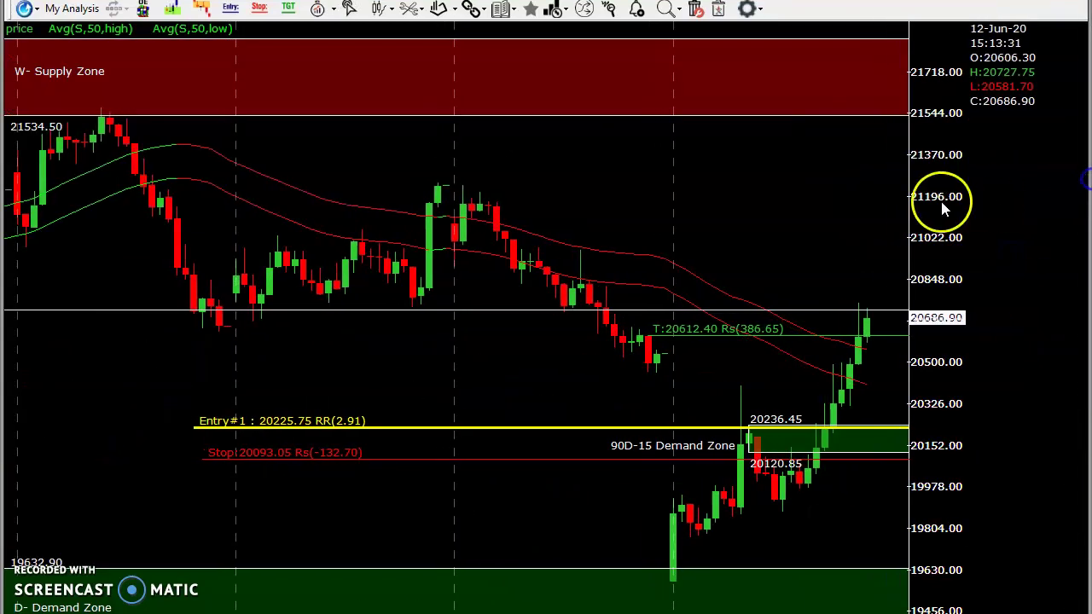
{"action": "scroll", "coordinate": [613, 268], "scroll_direction": "down", "scroll_amount": 1}
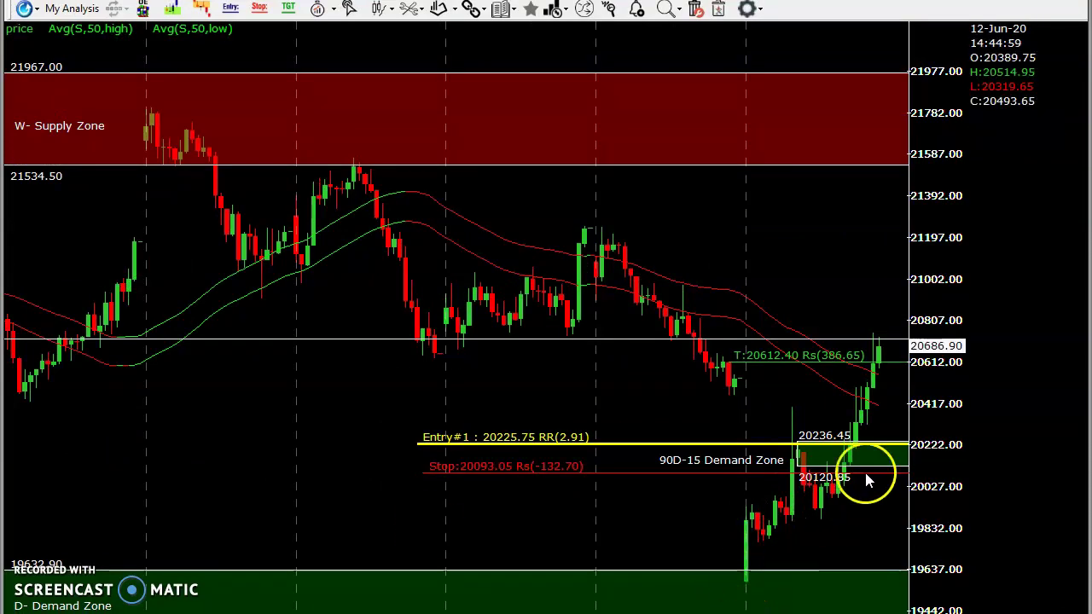
{"action": "scroll", "coordinate": [794, 204], "scroll_direction": "up", "scroll_amount": 2}
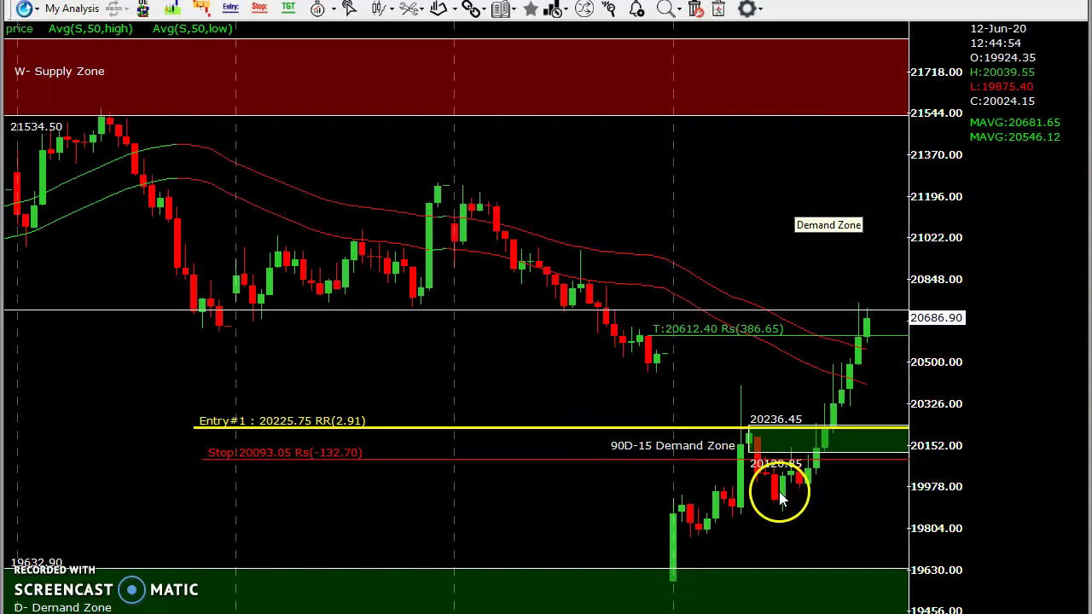
{"action": "scroll", "coordinate": [698, 295], "scroll_direction": "up", "scroll_amount": 1}
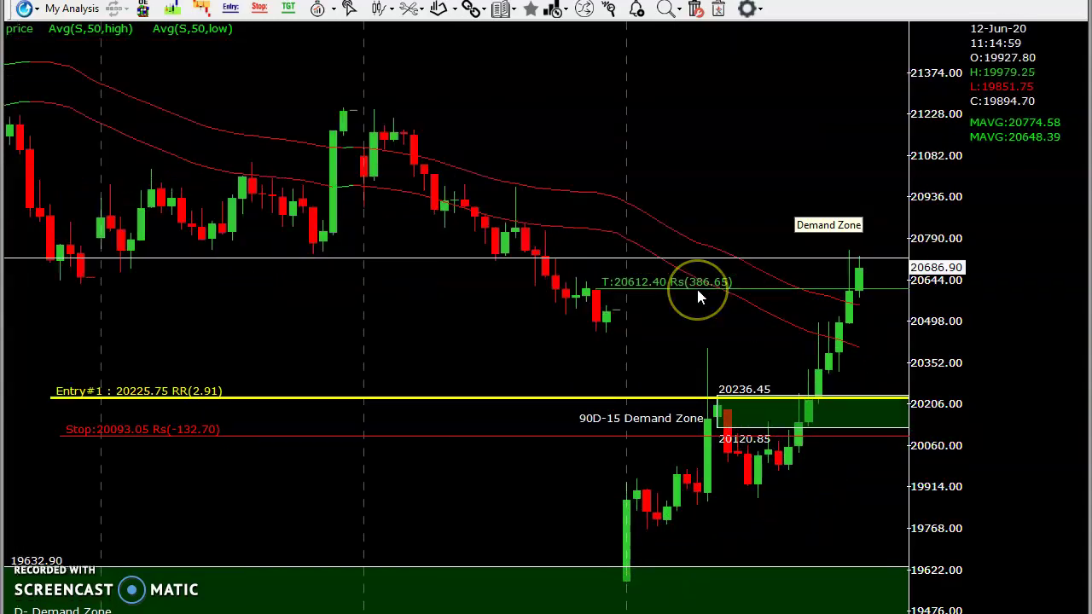
Examine the 12-Jun candles on the 15-minute chart against the 90D-15 demand zone and the trade's entry, stop and target lines
{"action": "left_click", "coordinate": [714, 399]}
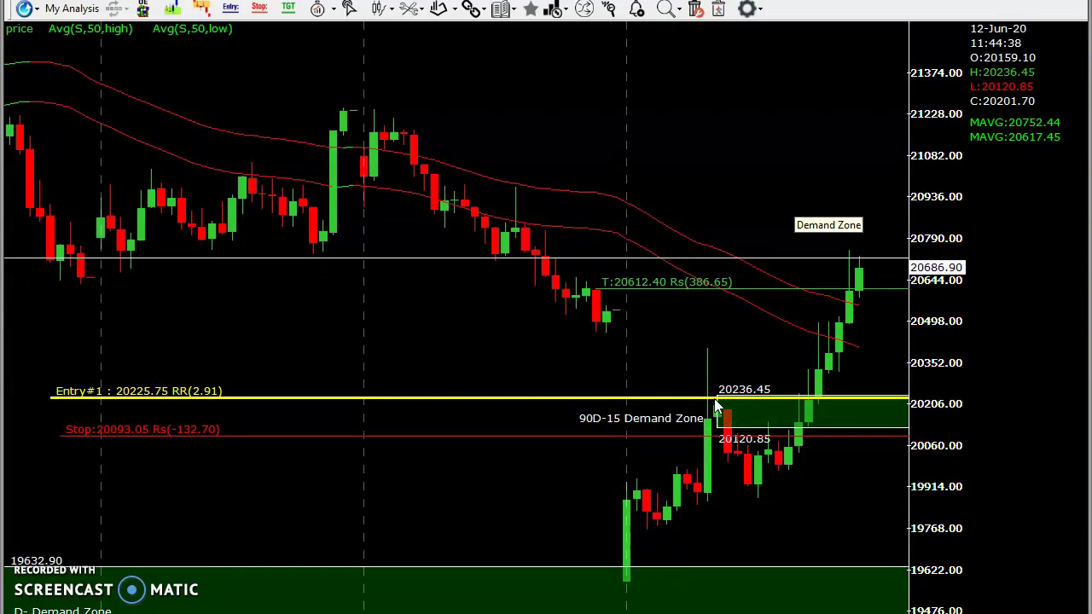
{"action": "left_click", "coordinate": [751, 407]}
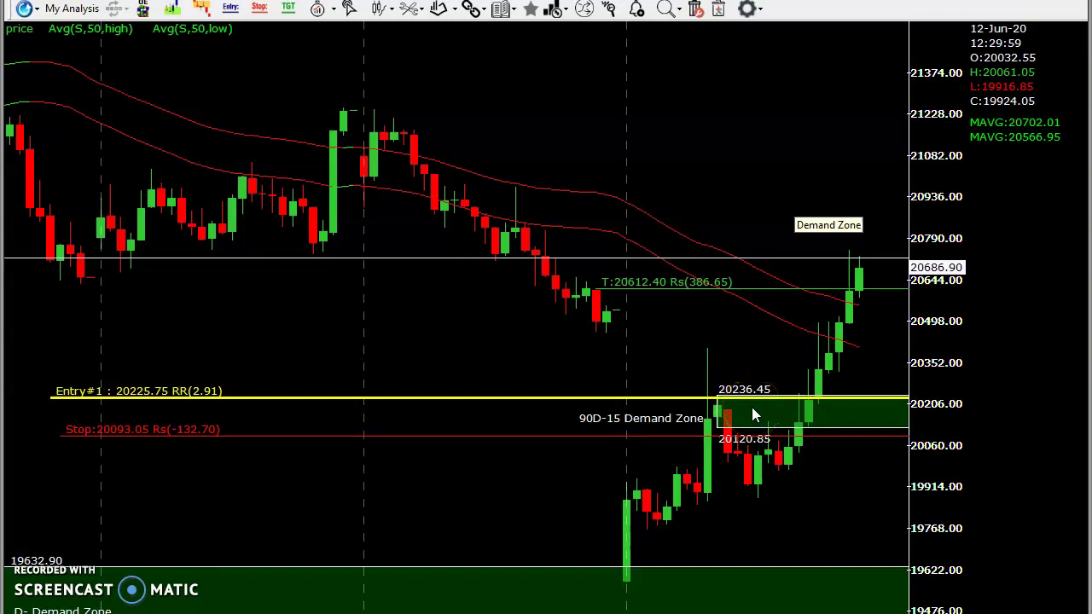
{"action": "left_click", "coordinate": [686, 397]}
{"action": "left_click", "coordinate": [148, 367]}
{"action": "left_click", "coordinate": [707, 409]}
{"action": "left_click", "coordinate": [764, 408]}
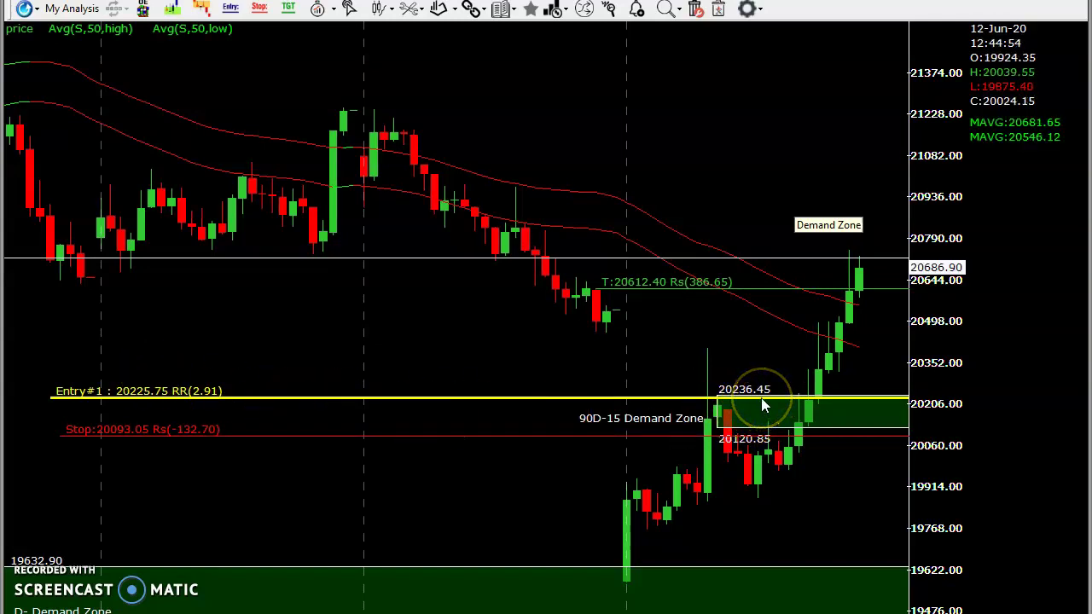
{"action": "left_click", "coordinate": [863, 288]}
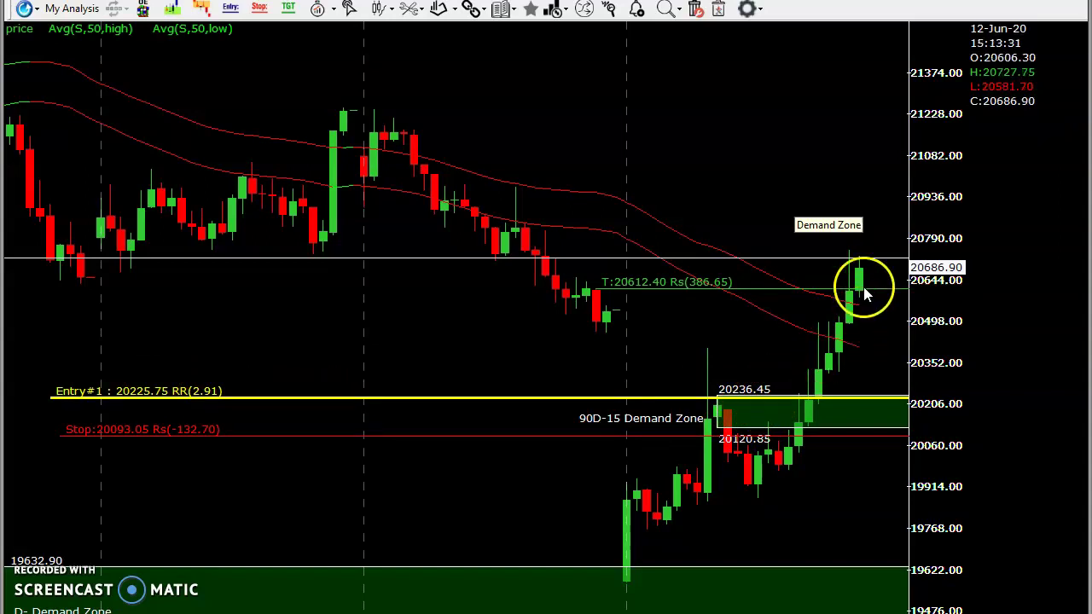
{"action": "left_click", "coordinate": [853, 397]}
{"action": "left_click", "coordinate": [179, 389]}
{"action": "left_click", "coordinate": [120, 408]}
{"action": "left_click", "coordinate": [399, 413]}
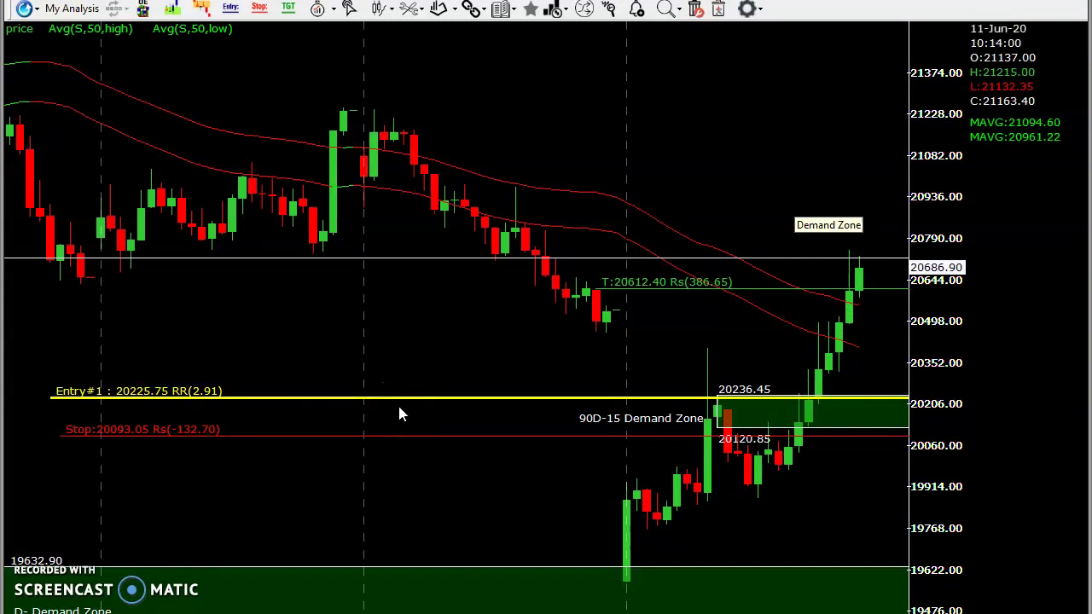